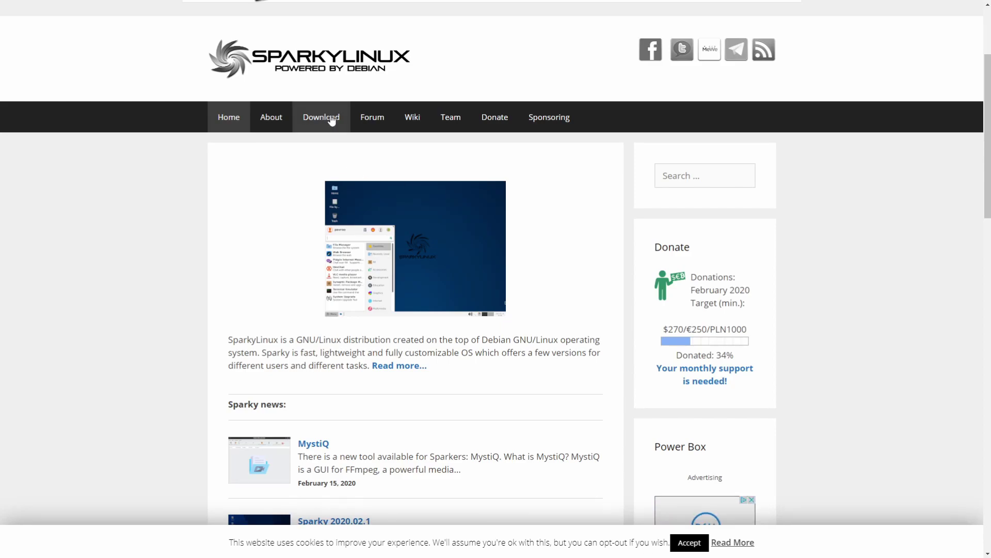
Step: Open the SparkyLinux Download page to view the (Semi-)Rolling LXQt, MATE and Xfce images
click(332, 120)
scroll(347, 193, down, 5)
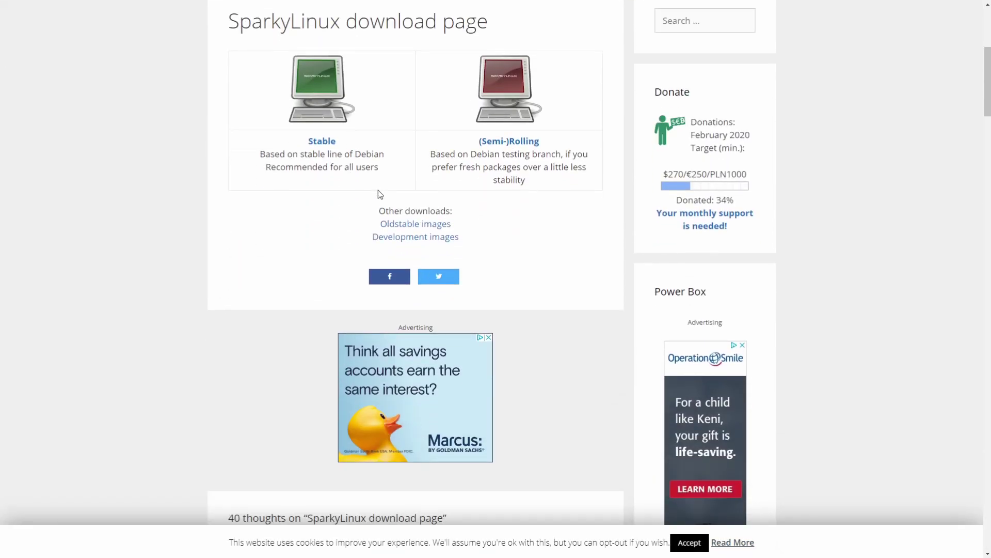
scroll(380, 194, up, 1)
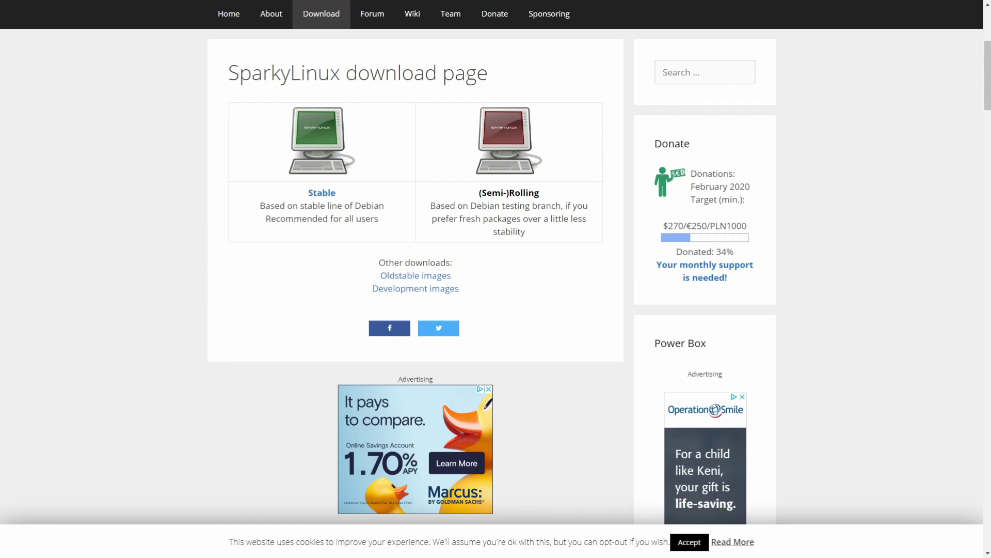
click(495, 194)
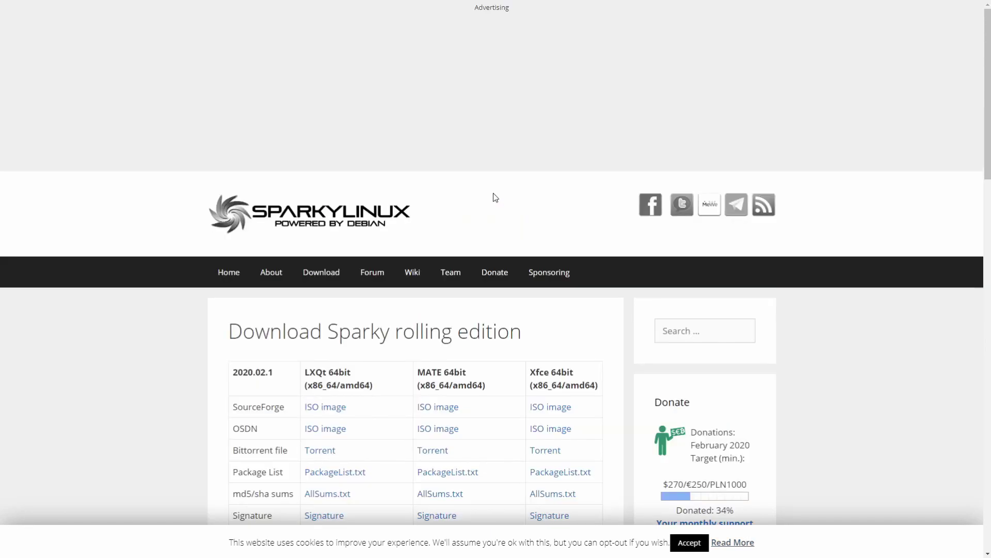
scroll(459, 200, down, 5)
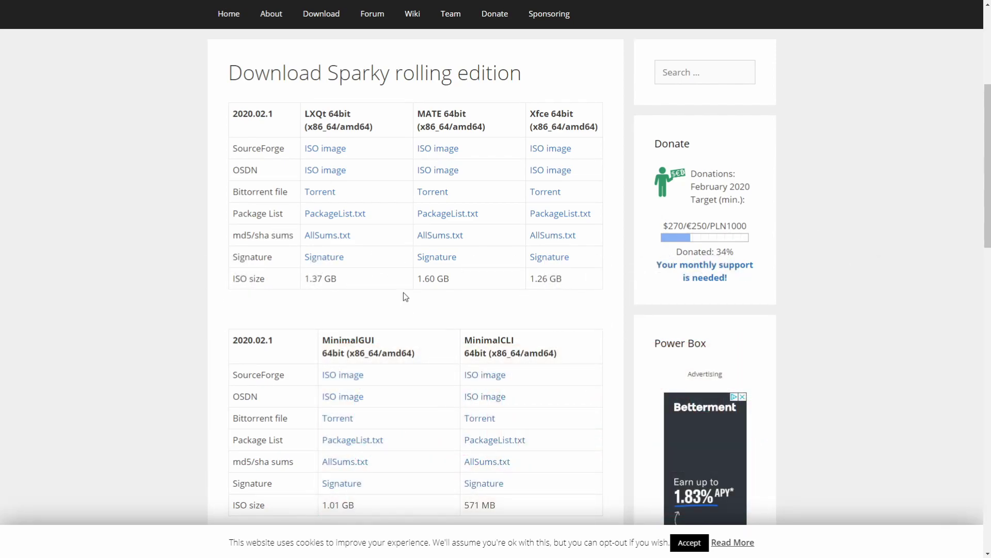
drag(329, 113, 351, 115)
scroll(383, 257, down, 2)
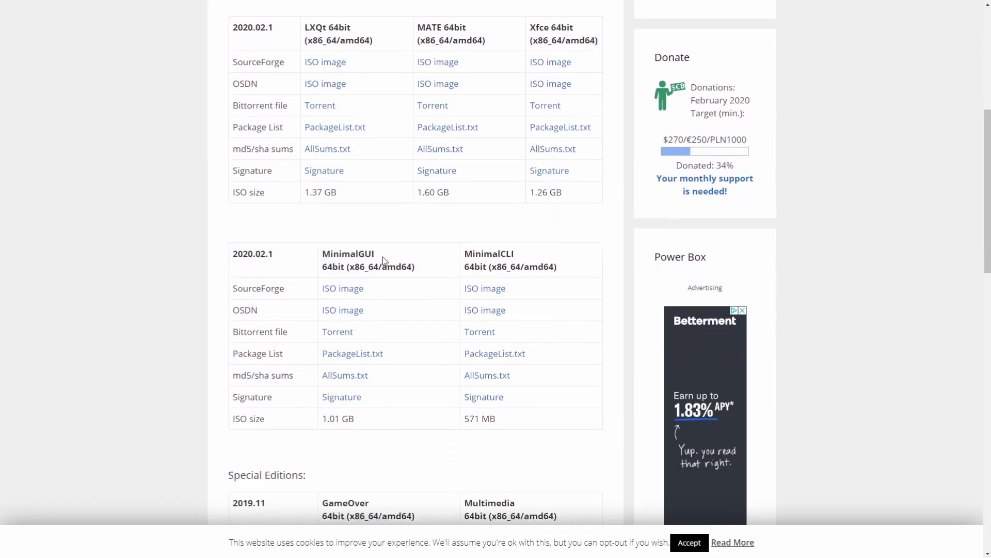
scroll(292, 182, down, 4)
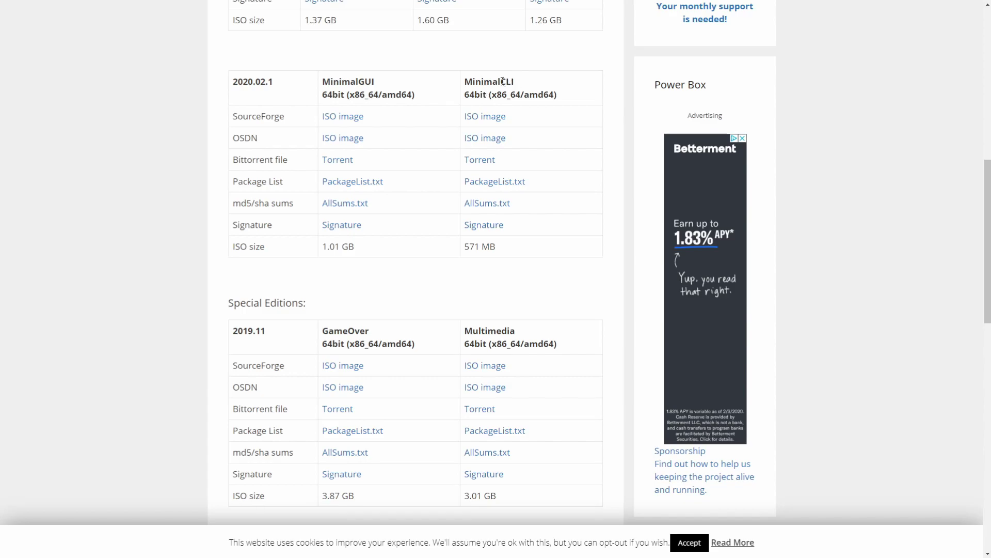
drag(465, 80, 551, 92)
click(412, 84)
scroll(439, 125, up, 5)
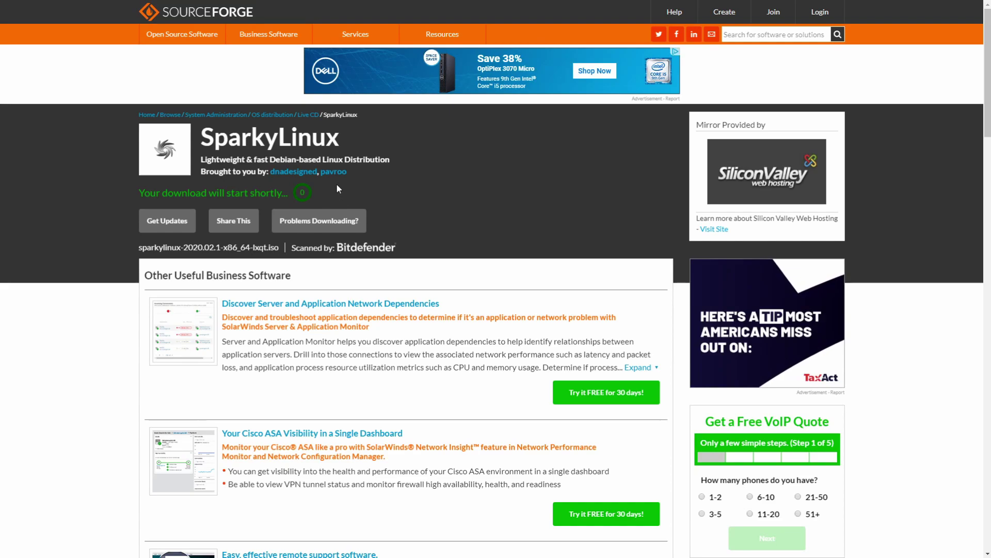
Step: Scroll the SourceForge page while the sparkylinux-2020.02.1-x86_64-lxqt.iso download starts
scroll(335, 182, down, 1)
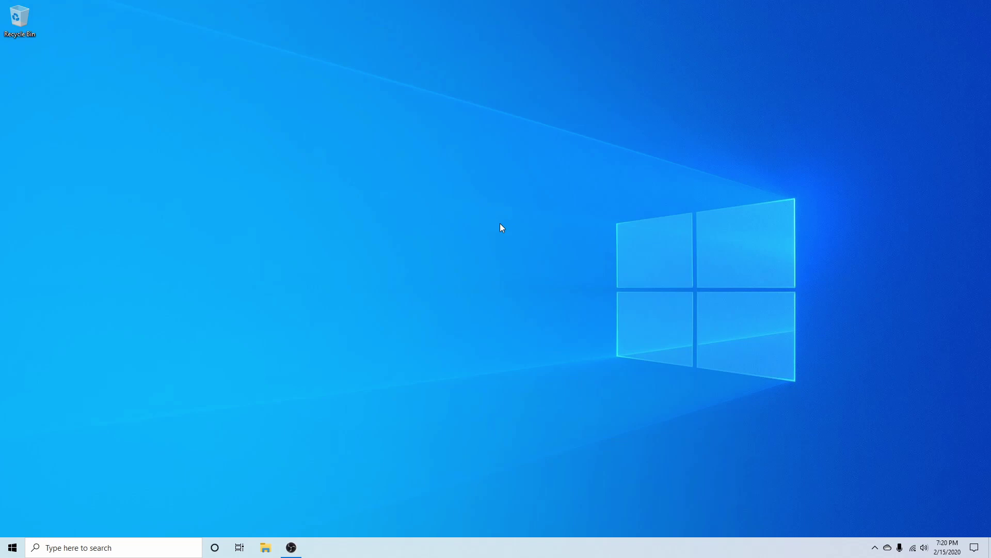
Step: Launch balenaEtcher by searching 'balen' in the Windows taskbar
click(111, 545)
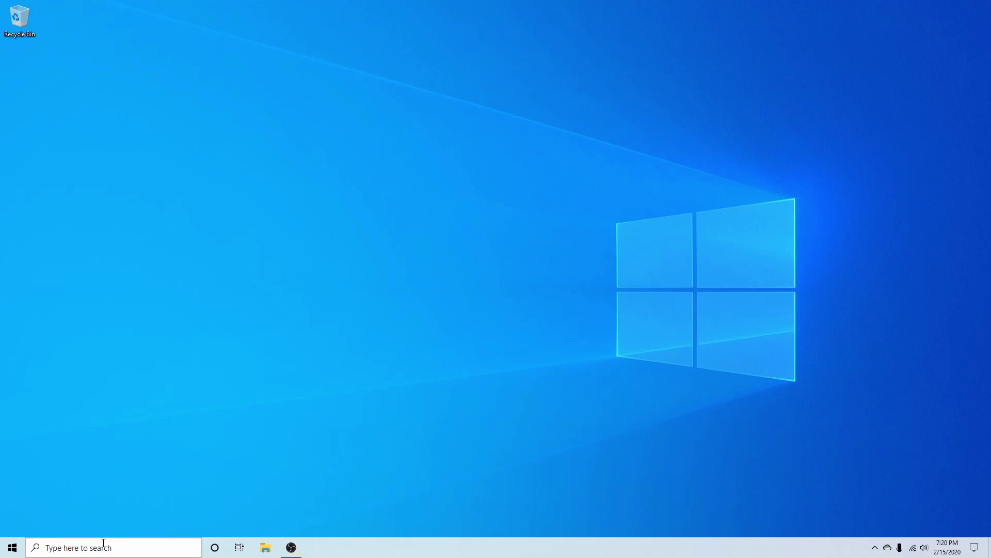
text(balen)
key(Return)
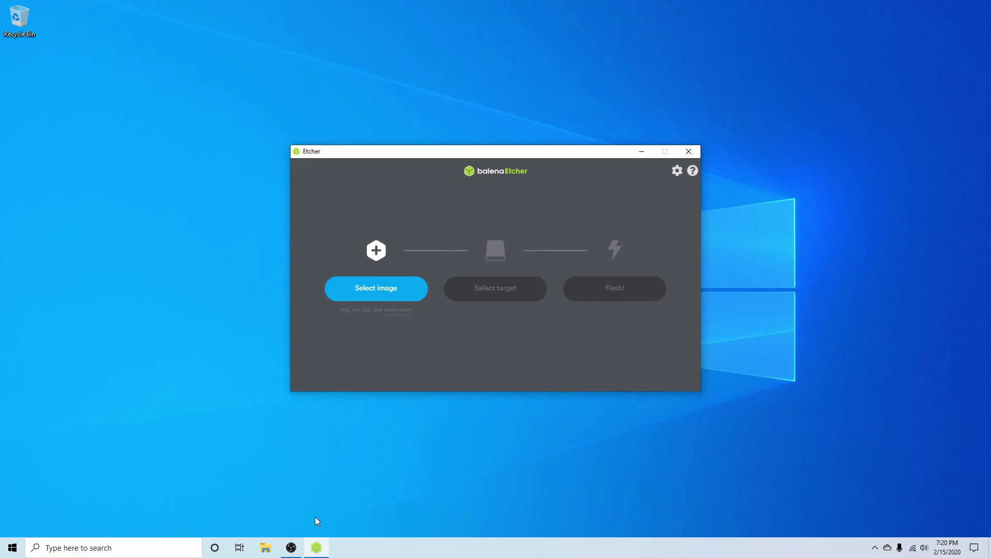
Step: Load the SparkyLinux LXQt ISO from Downloads as balenaEtcher's image
click(392, 287)
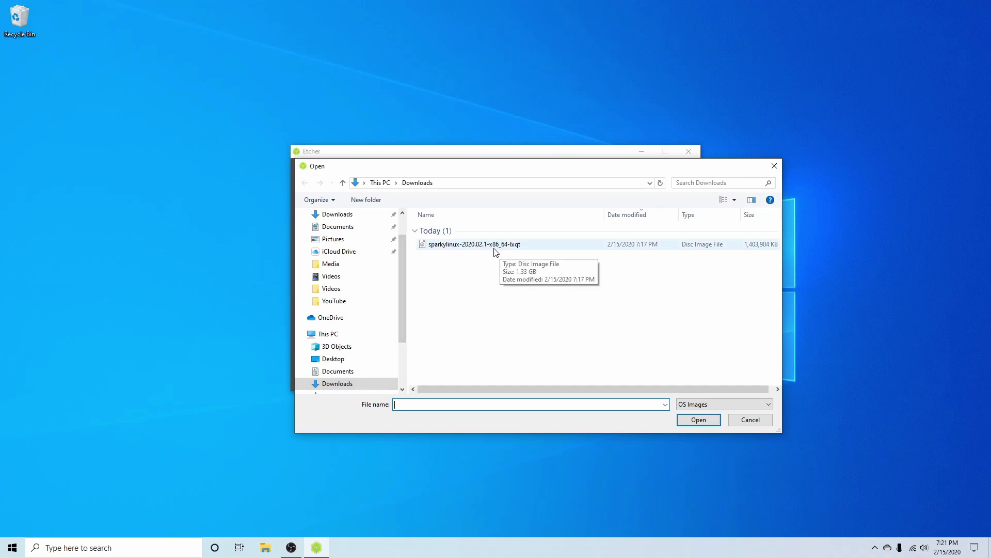
click(536, 243)
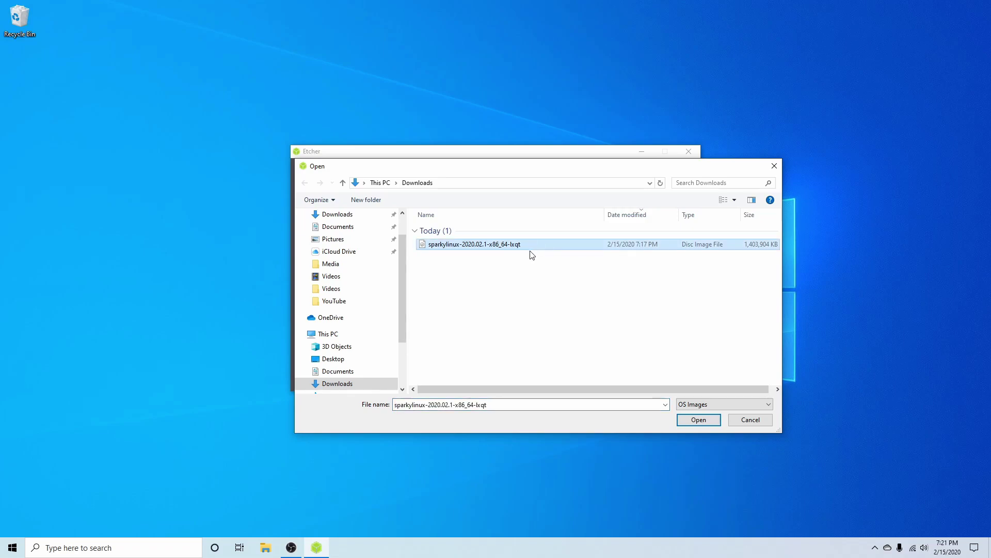
click(699, 419)
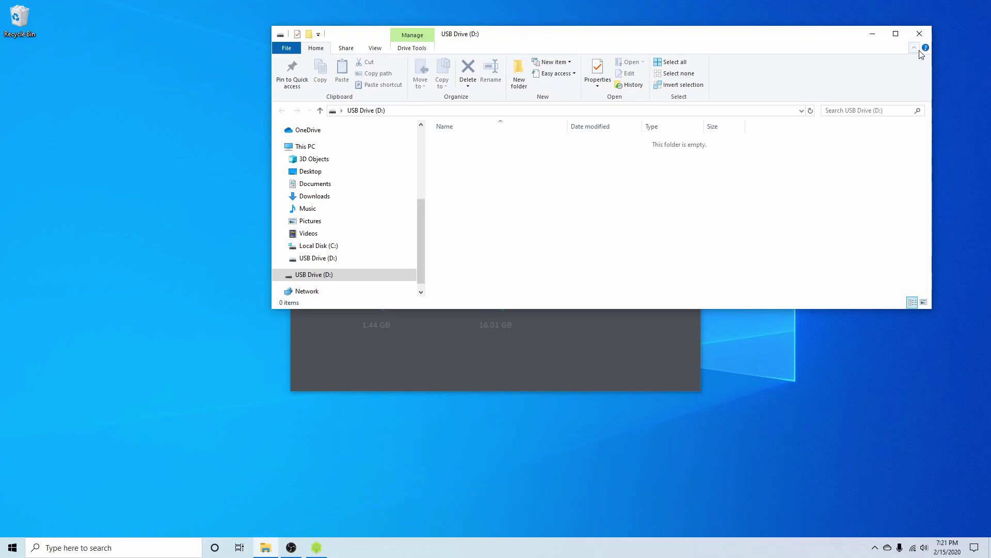
Step: Close the USB drive window and pick the SanDisk Cruzer Glide (16.01 GB) as the target
click(920, 33)
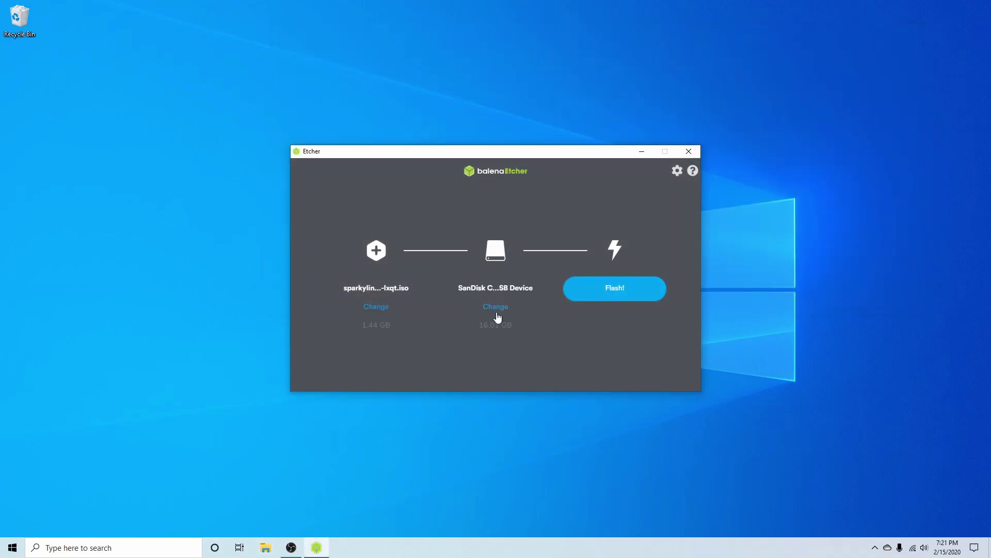
click(497, 308)
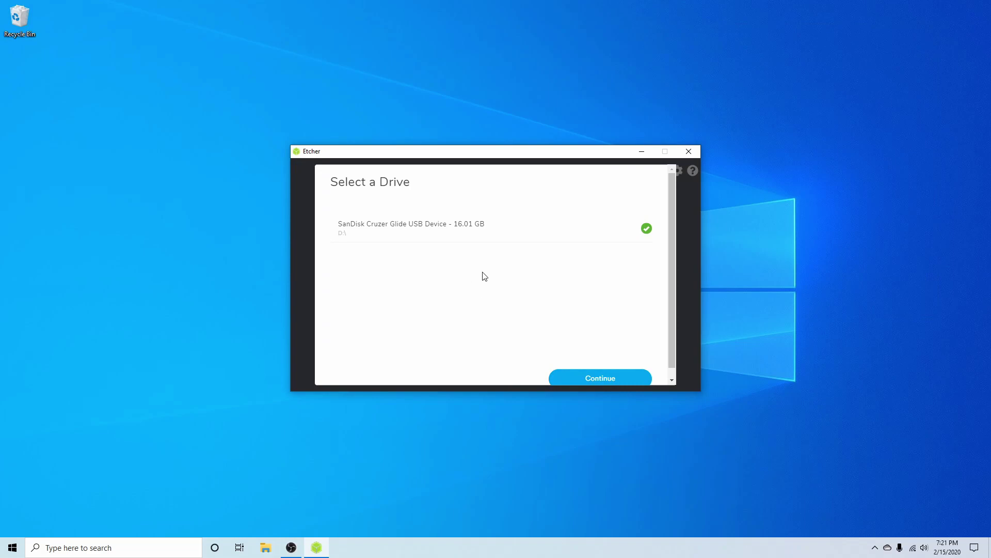
scroll(498, 290, down, 1)
scroll(524, 315, up, 1)
Step: Confirm the SanDisk target and flash the SparkyLinux ISO, approving the UAC prompt
click(579, 372)
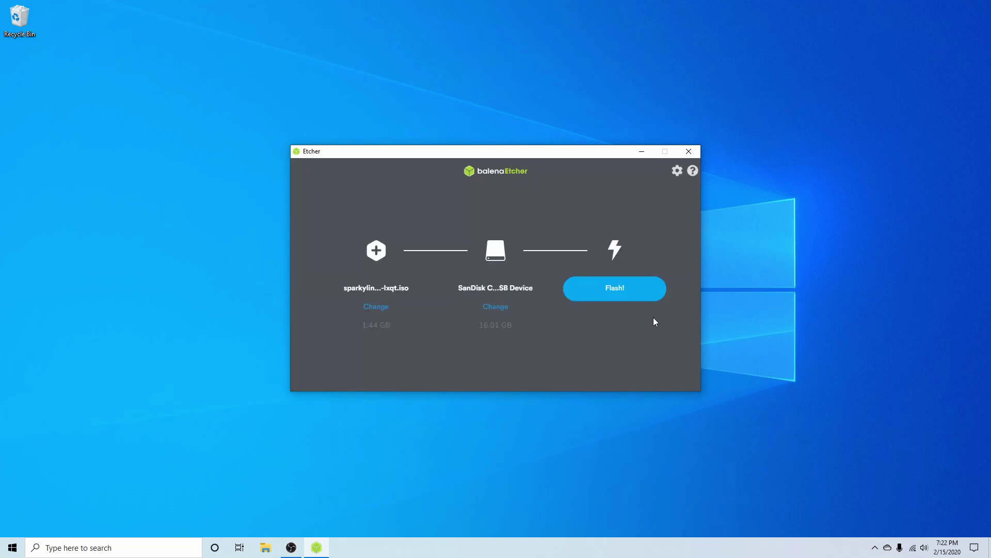
click(620, 290)
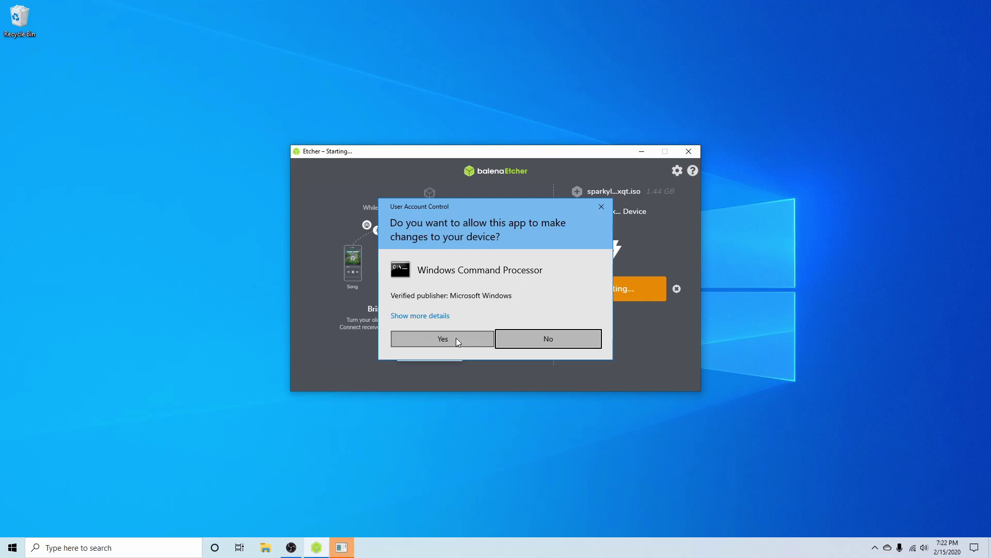
click(457, 338)
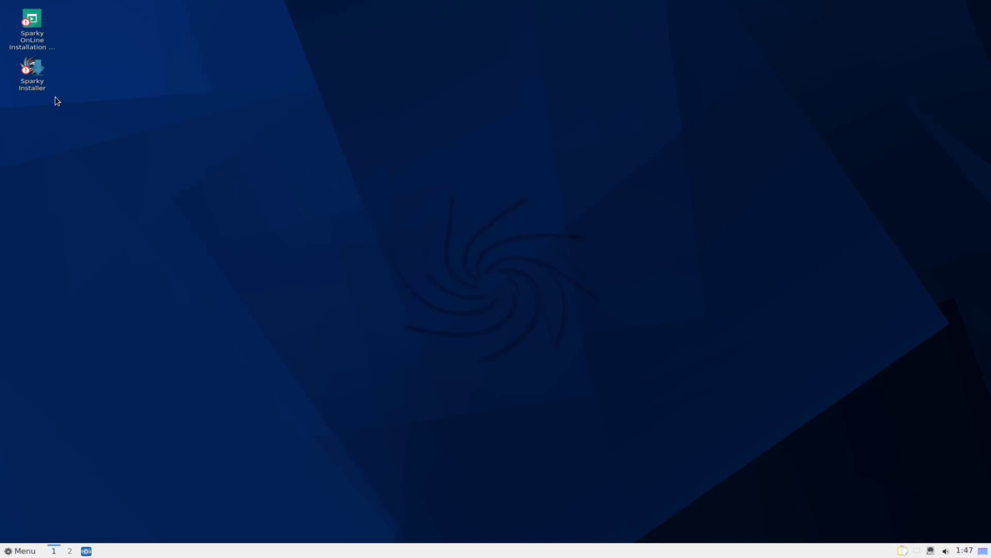
Step: Launch the Sparky Installer from the live desktop and execute it
click(34, 82)
double_click(40, 72)
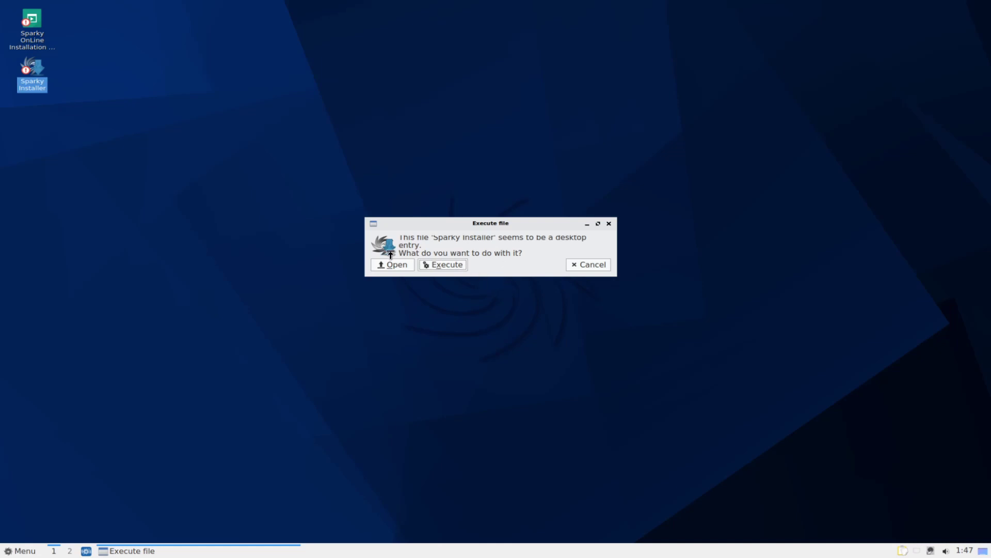
click(446, 264)
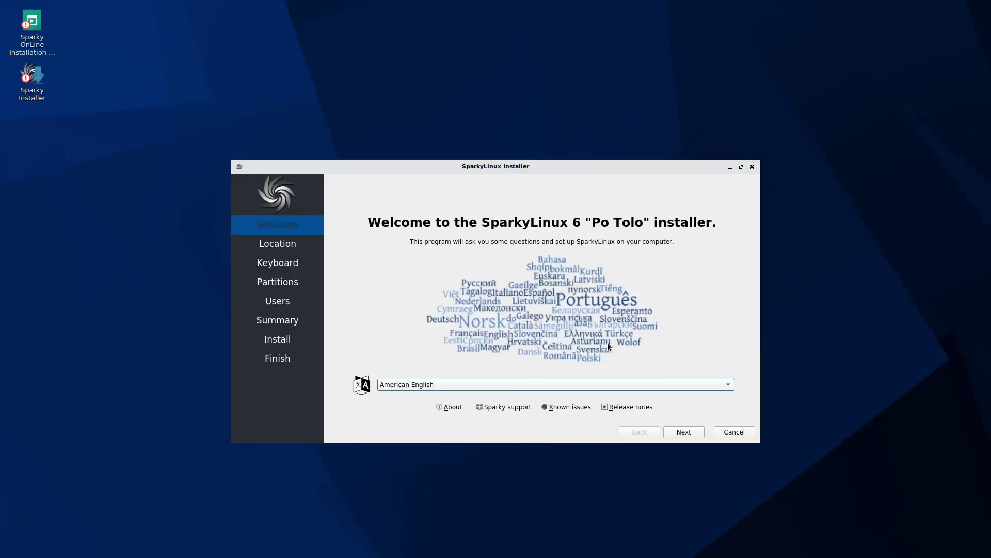
Step: Keep American English as the installer language and continue to Location
click(463, 384)
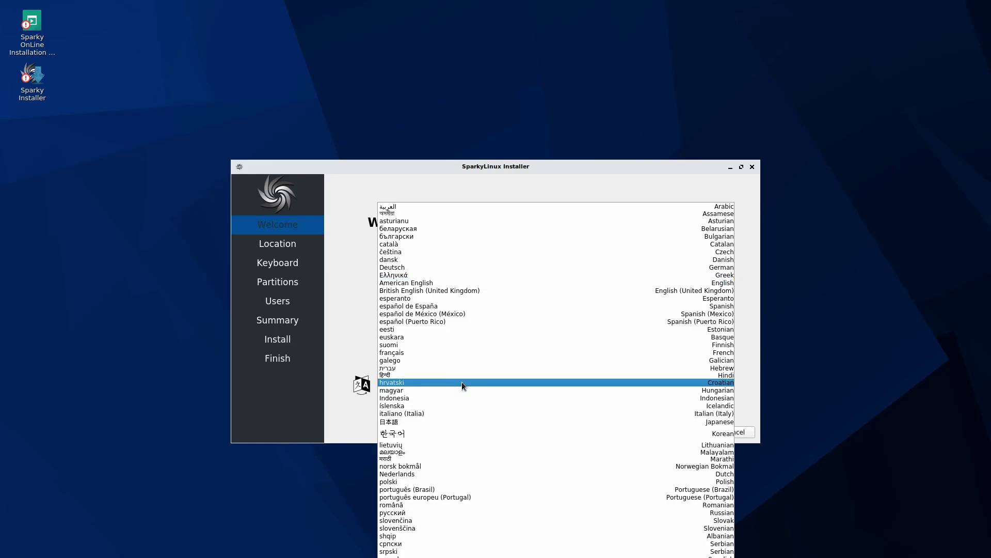
click(437, 283)
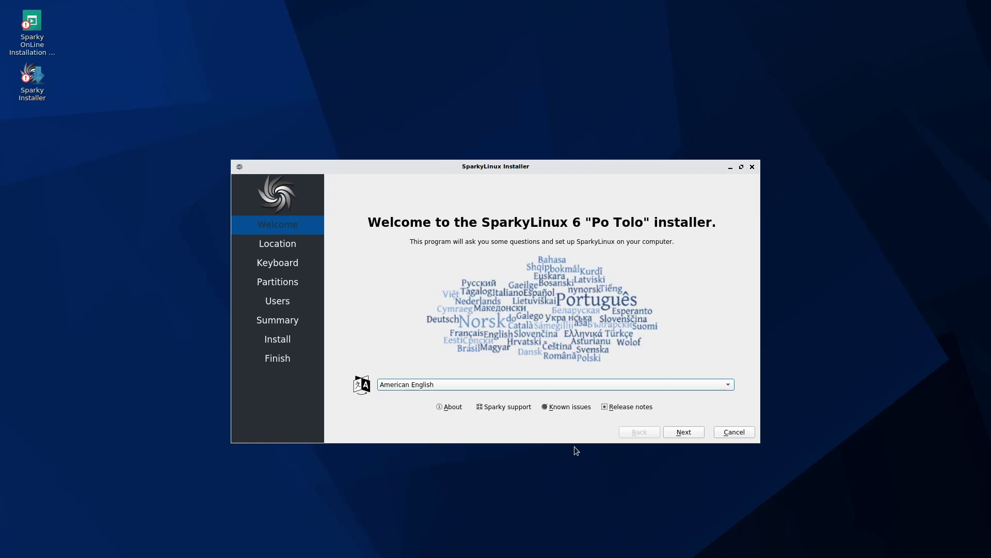
click(684, 433)
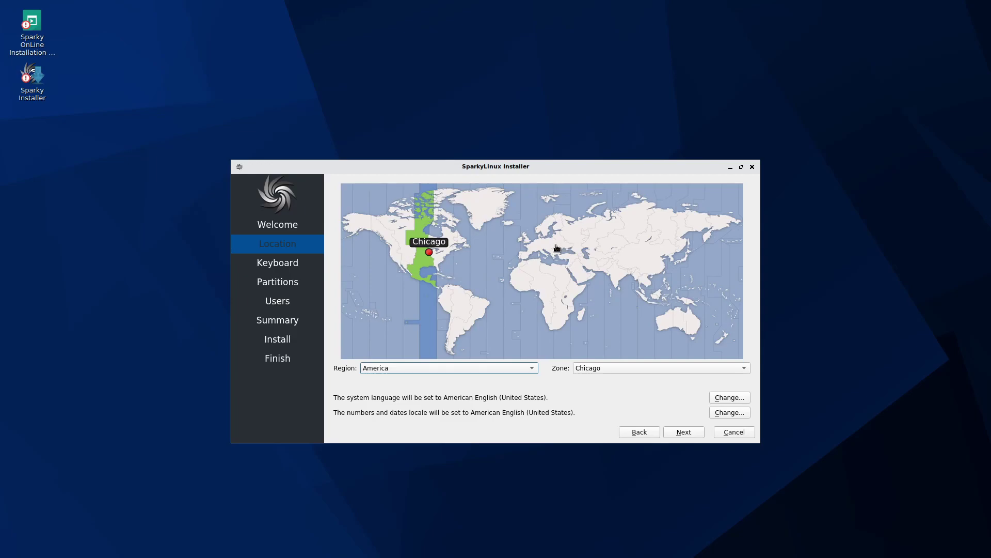
Step: Set the time zone to Europe/Budapest and confirm en_US.UTF-8 as the system locale
click(547, 246)
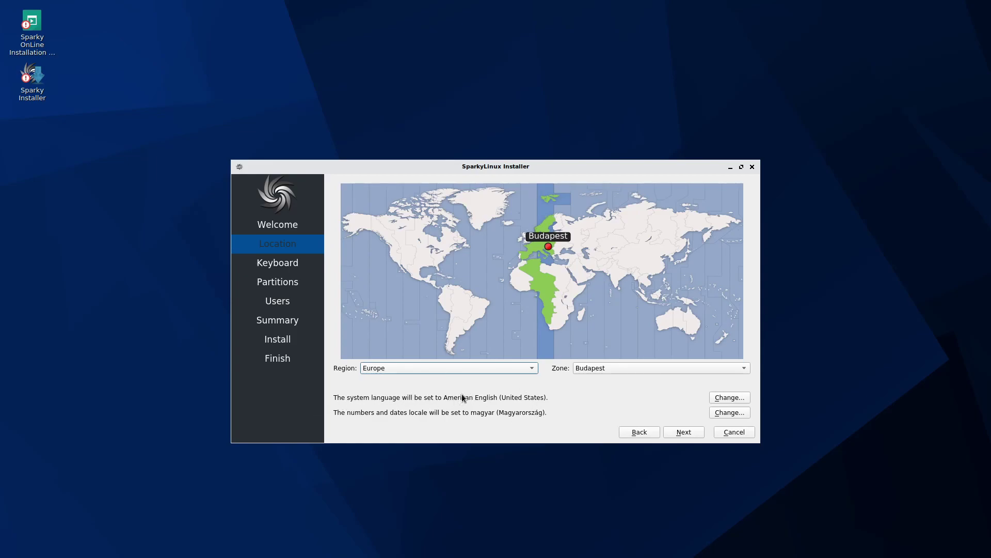
click(725, 399)
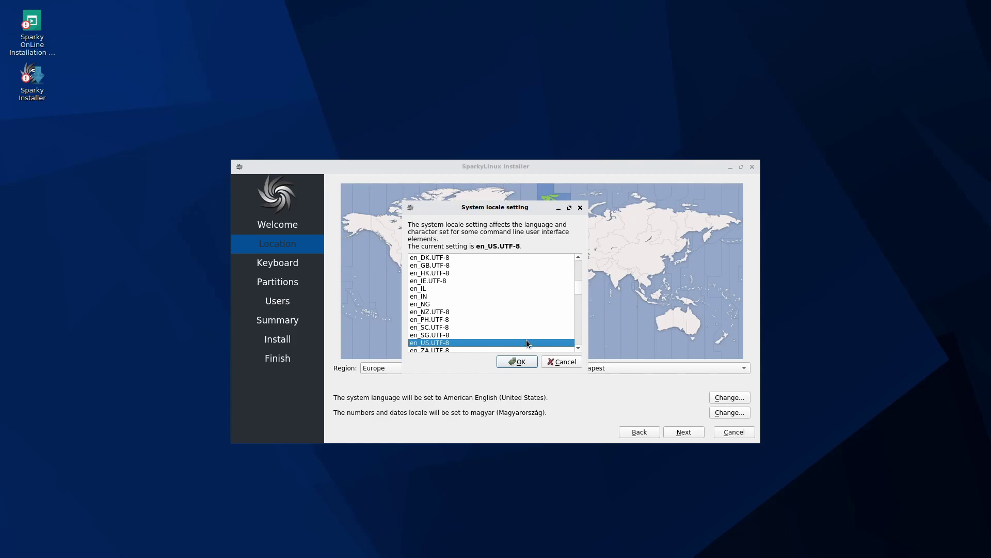
click(522, 363)
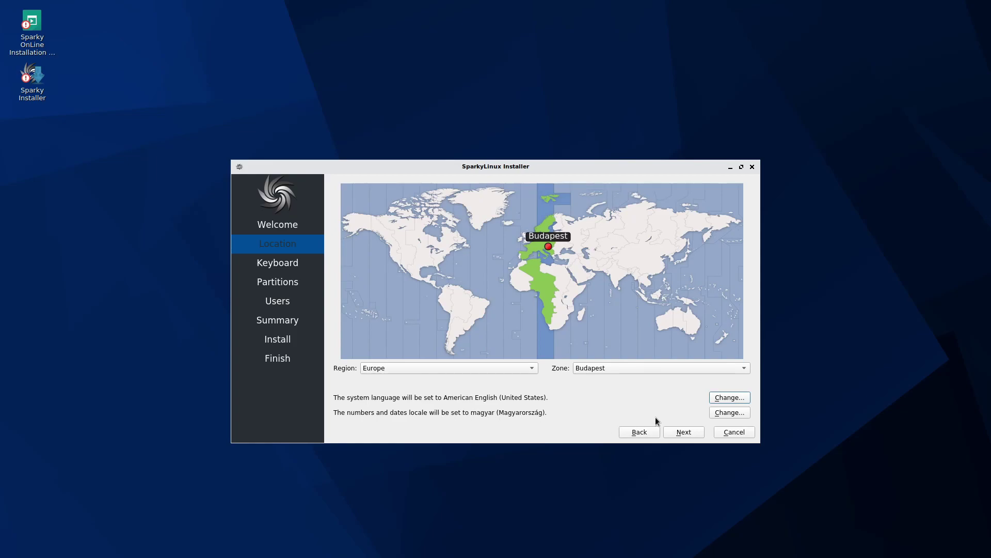
Step: Change the numbers and dates locale to en_US.UTF-8, then continue to Keyboard
click(729, 412)
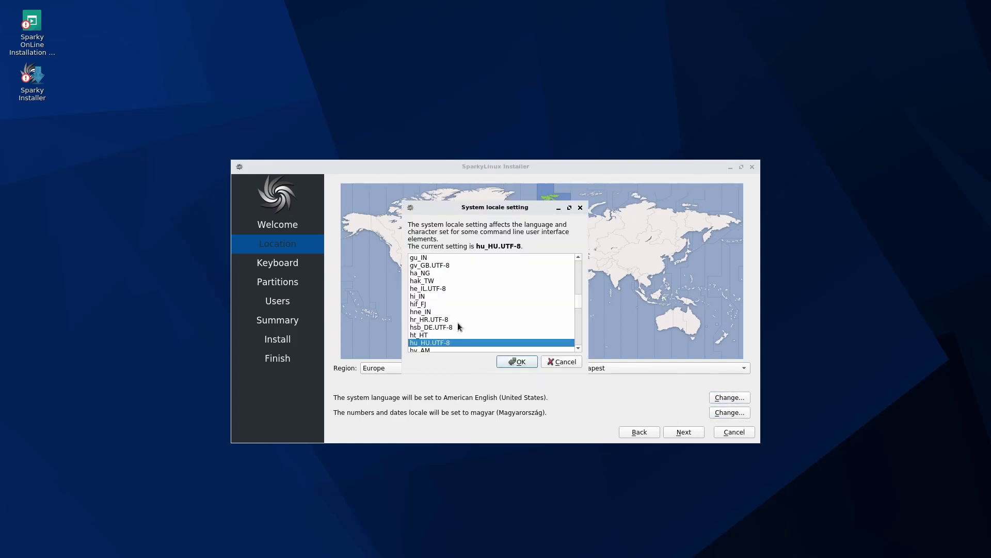
key(u)
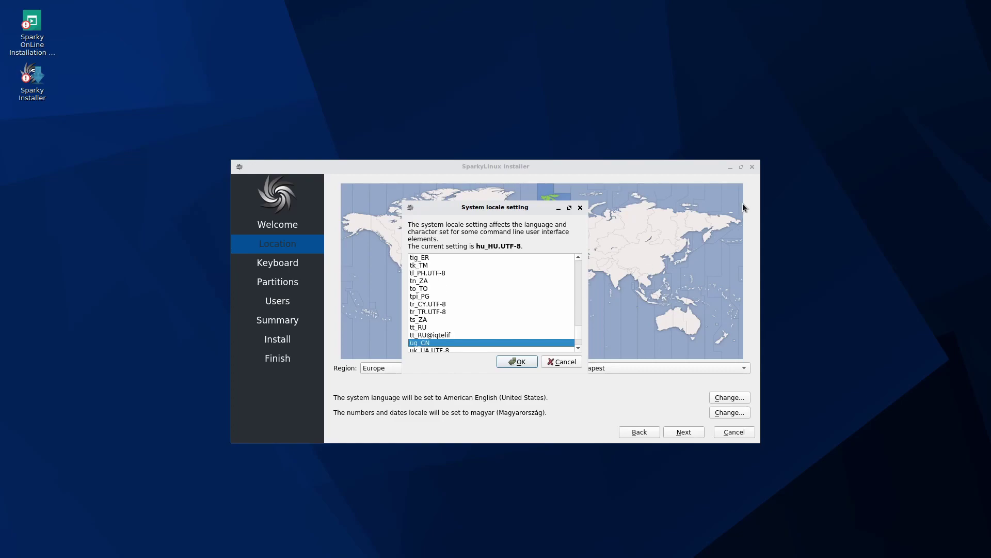
click(579, 348)
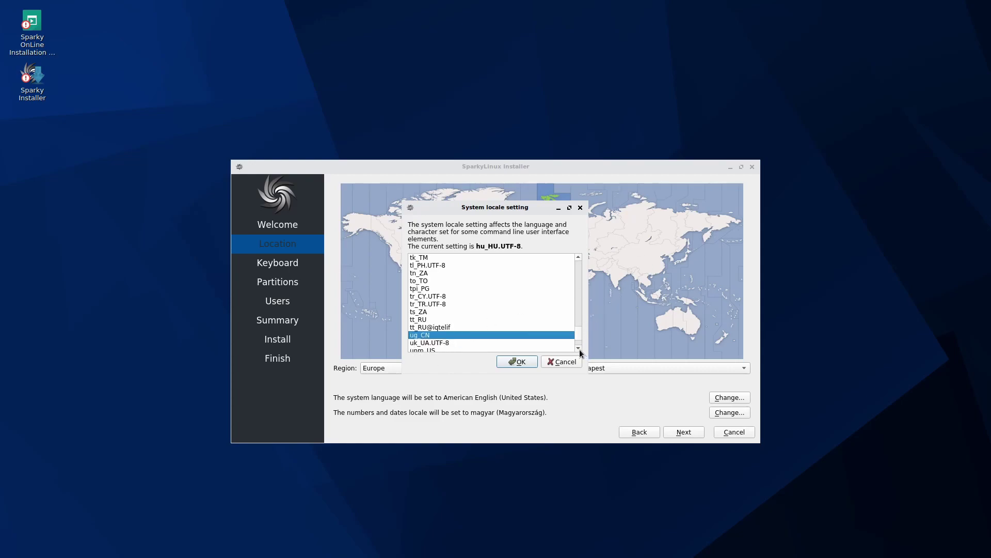
click(579, 348)
click(579, 349)
click(579, 349)
click(579, 349)
click(579, 349)
scroll(547, 310, down, 3)
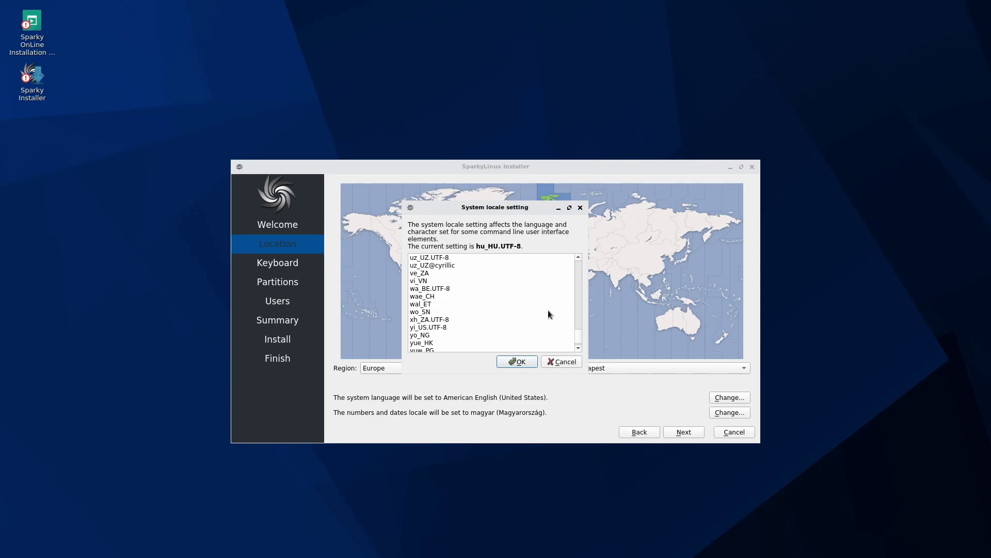
key(e)
key(n)
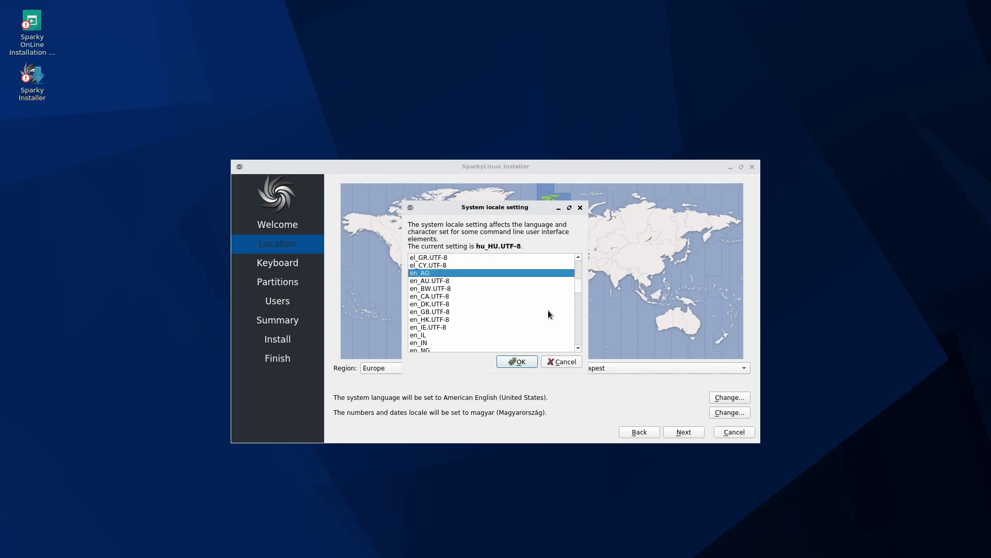
click(579, 349)
click(579, 349)
click(579, 349)
click(579, 349)
click(579, 349)
click(579, 349)
click(579, 348)
click(579, 348)
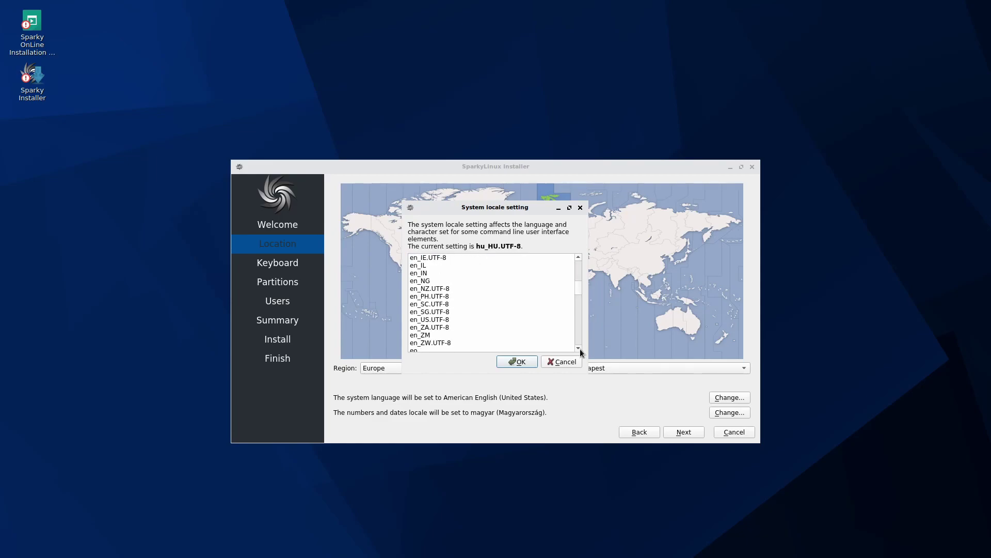
click(579, 349)
click(579, 349)
click(578, 349)
click(578, 349)
click(429, 289)
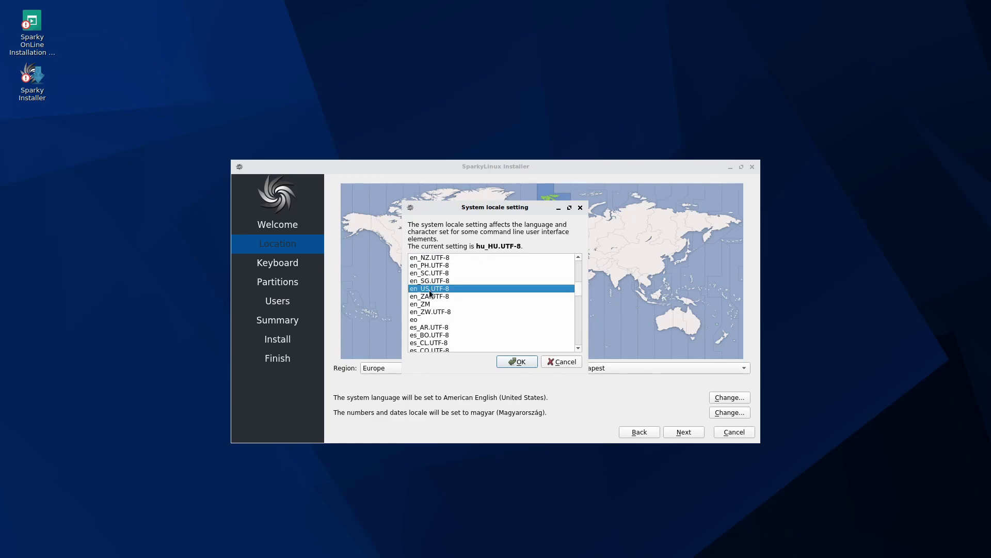
click(518, 361)
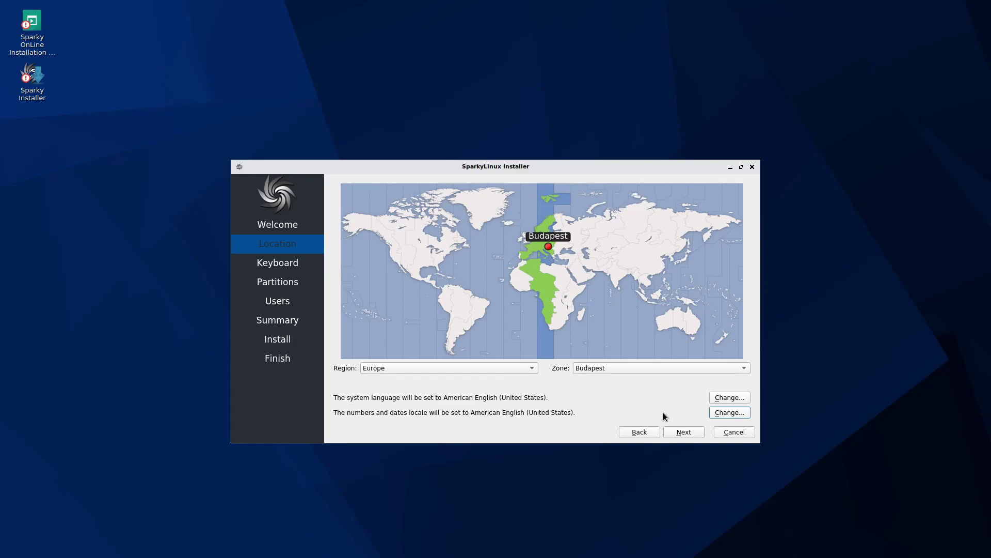
click(684, 431)
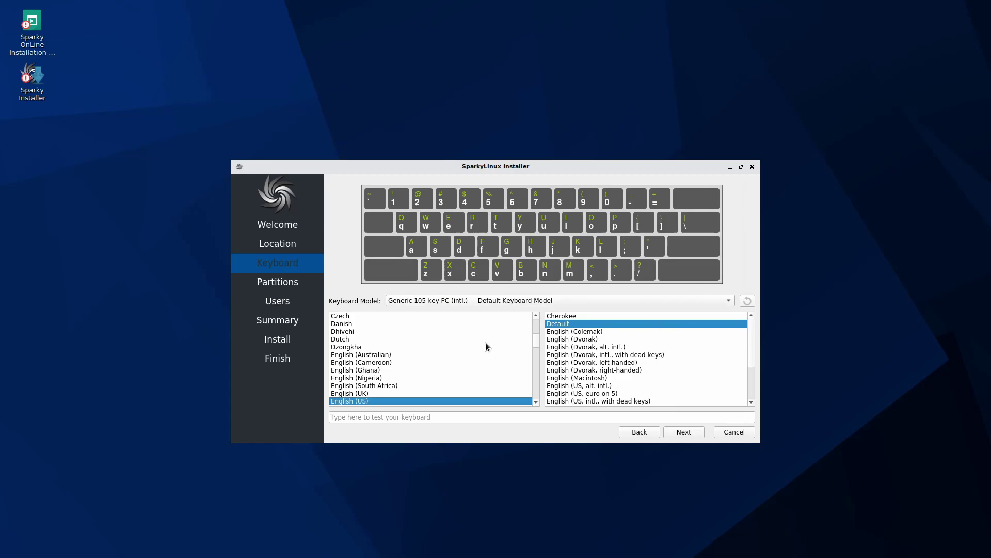
Step: Test the English (US) Default layout by typing 'qwerty' in the test field, then delete it
click(370, 417)
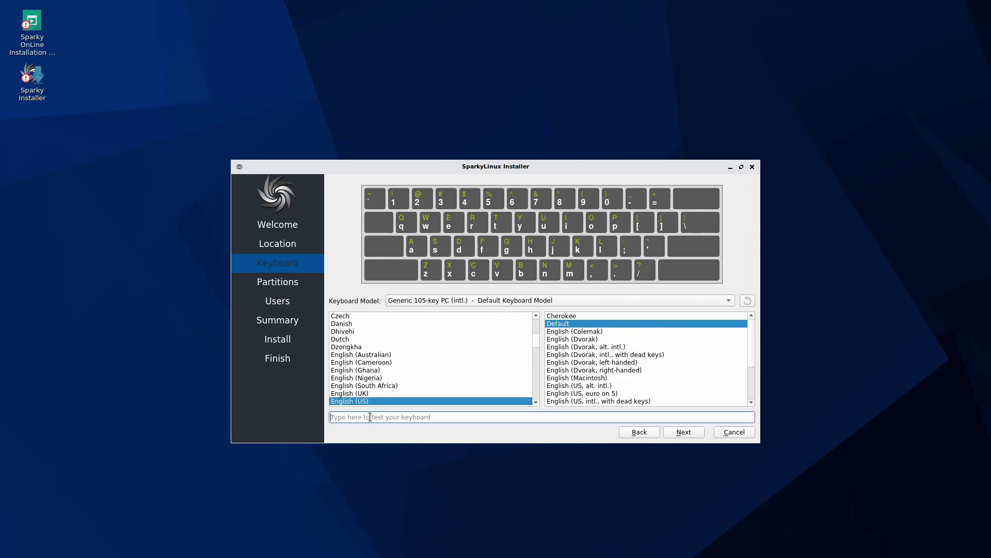
text(qwerty)
key(BackSpace)
key(BackSpace)
key(BackSpace)
key(BackSpace)
key(BackSpace)
key(BackSpace)
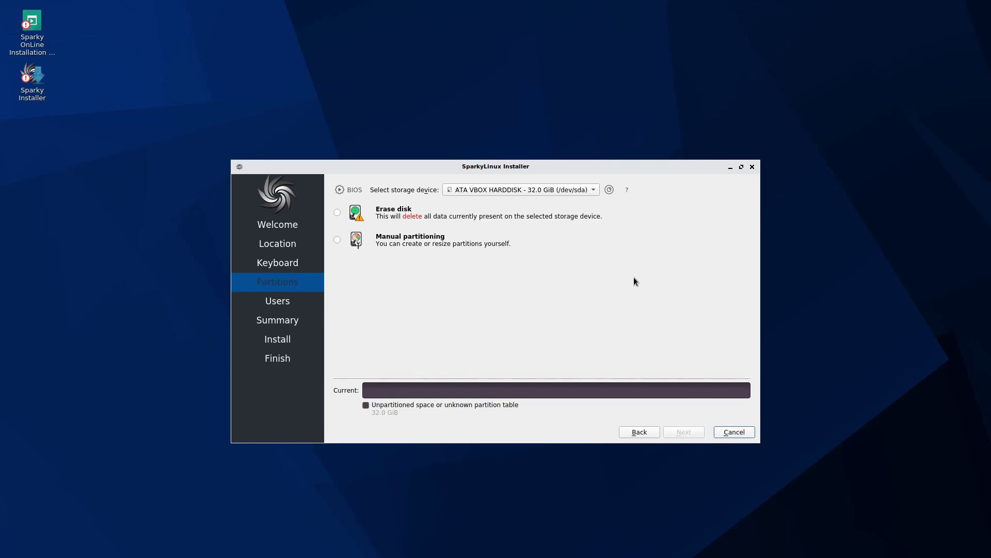
click(567, 189)
click(541, 194)
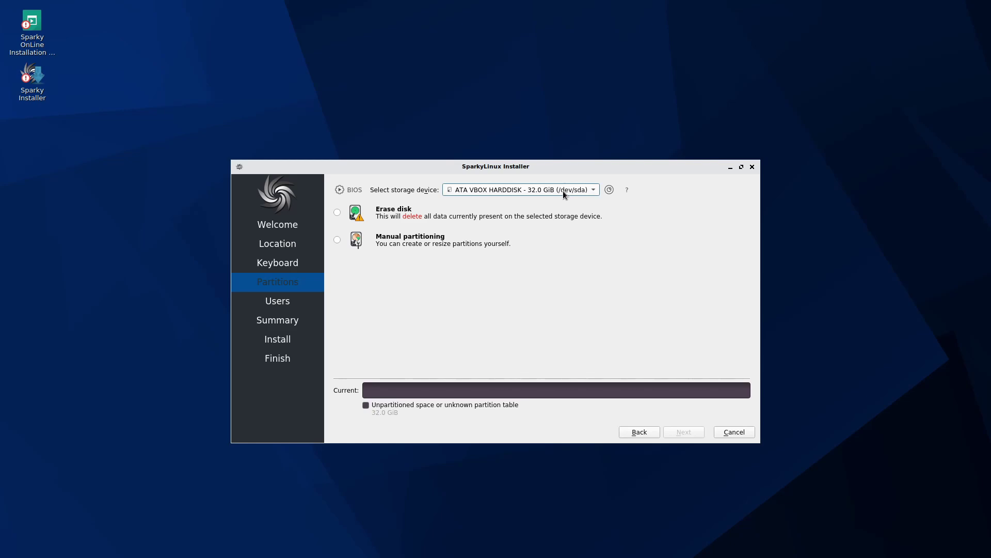
click(594, 189)
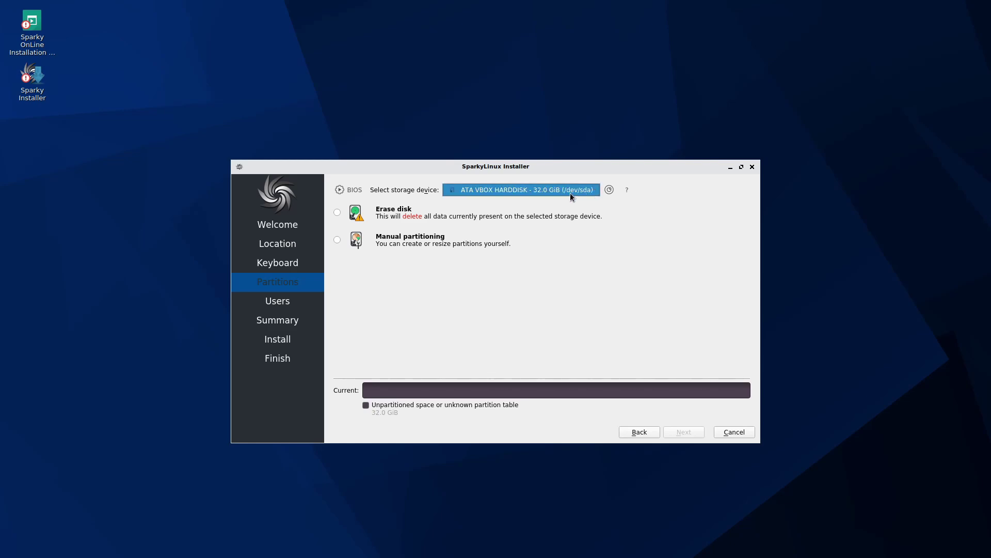
click(670, 194)
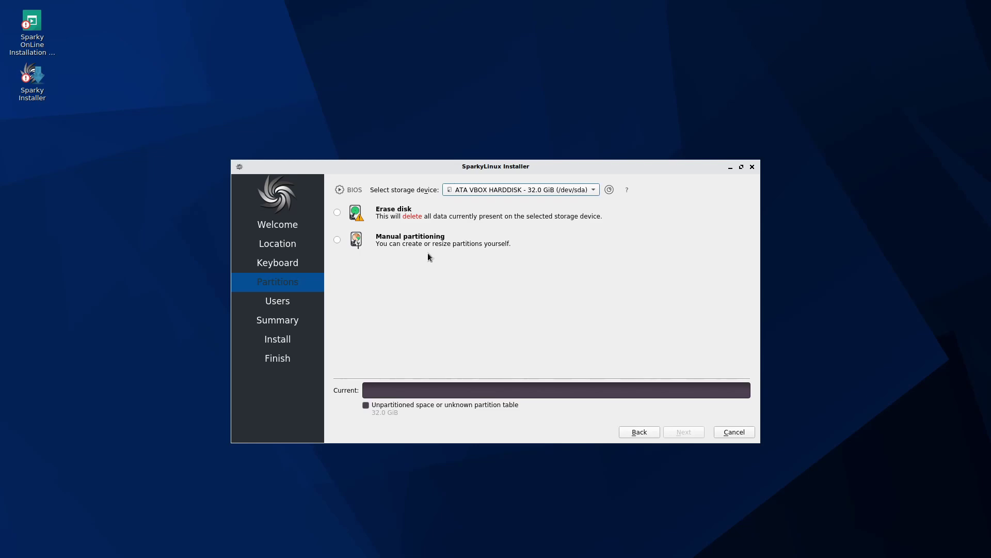
Step: Erase the whole 32.0 GiB disk, keep the boot loader on the Master Boot Record, and continue
click(336, 216)
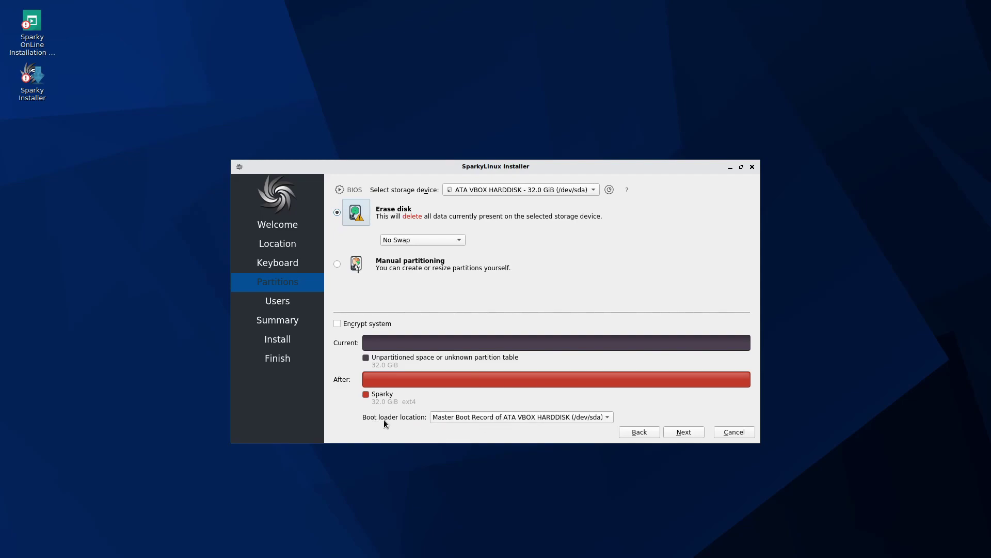
click(485, 417)
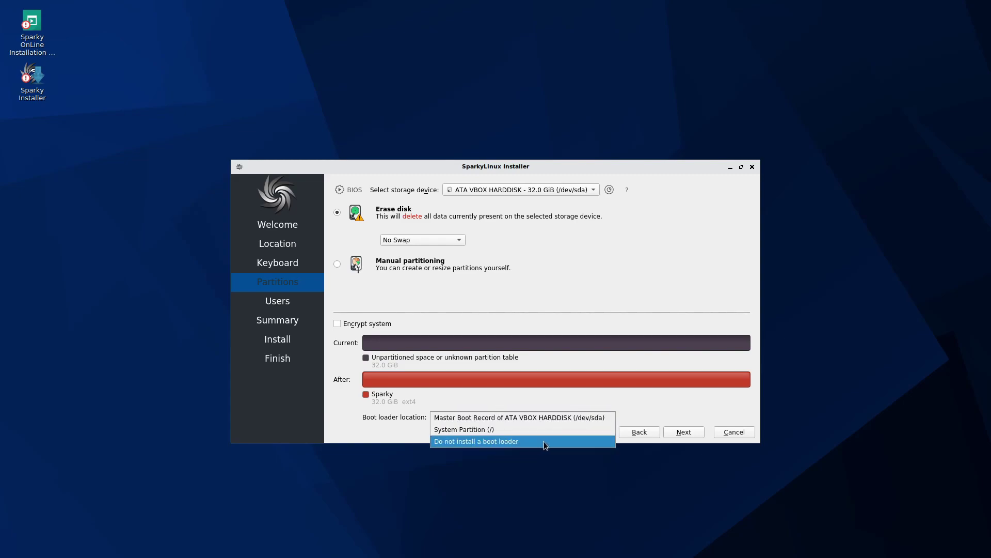
click(566, 419)
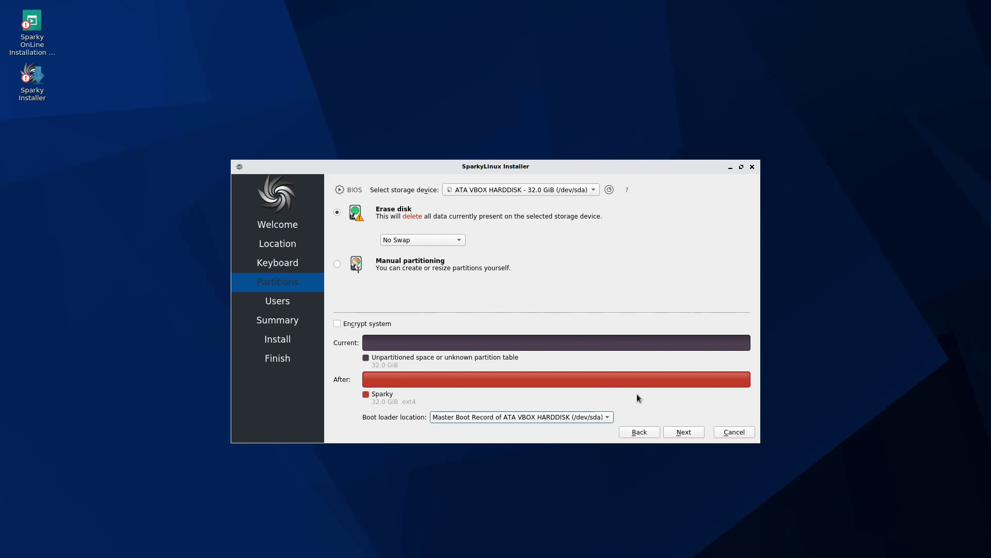
click(680, 432)
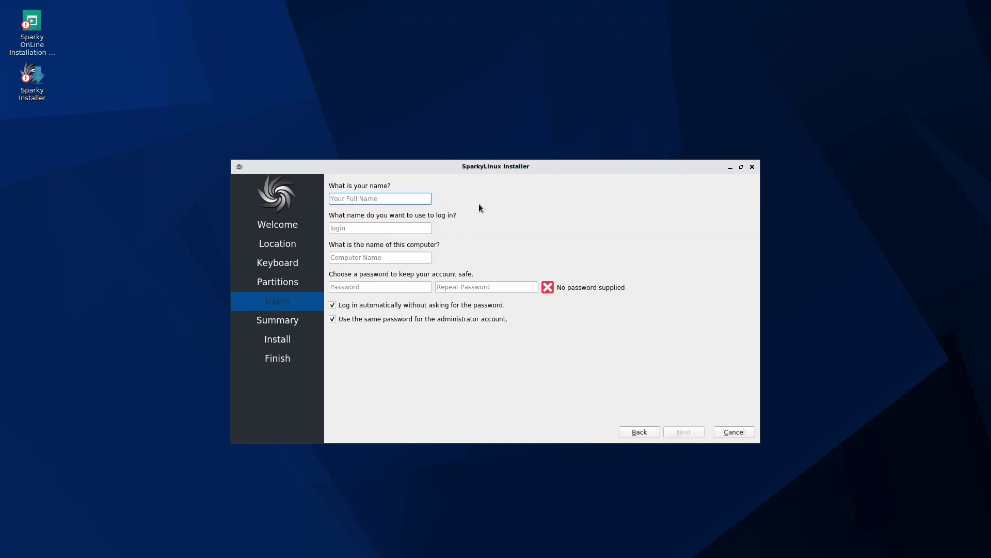
Step: Enter the user's full name and an initial password, then move through the login options
text(savvynik)
key(Tab)
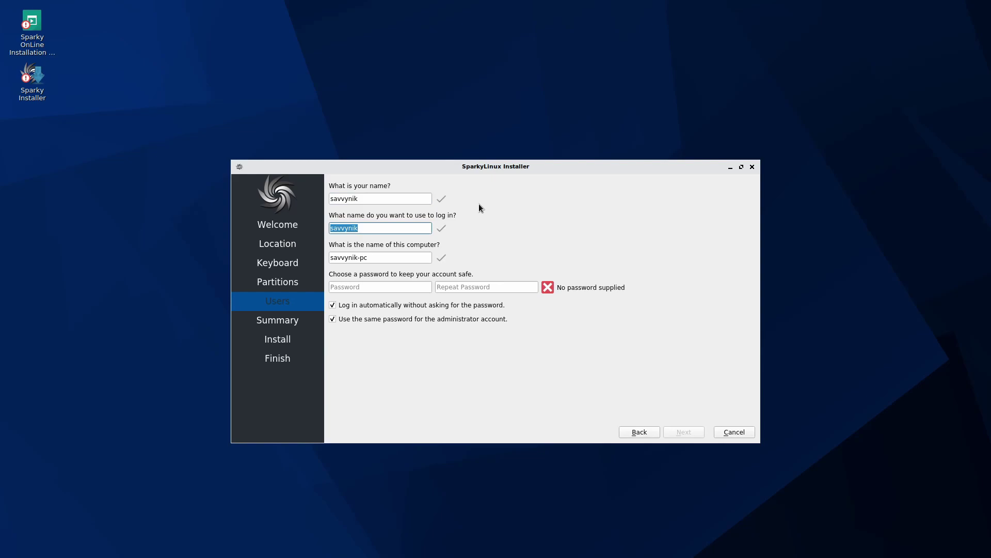
key(Tab)
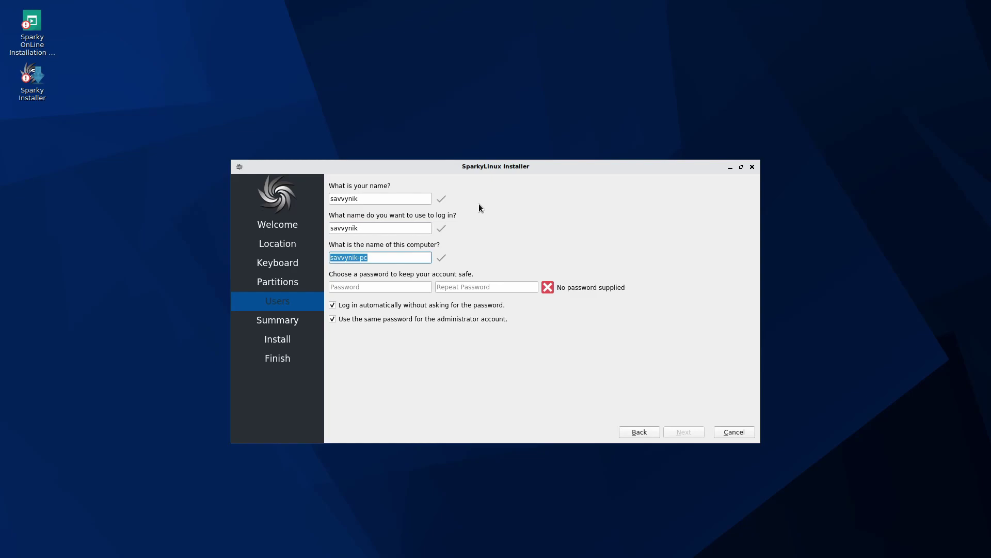
key(Tab)
text(****)
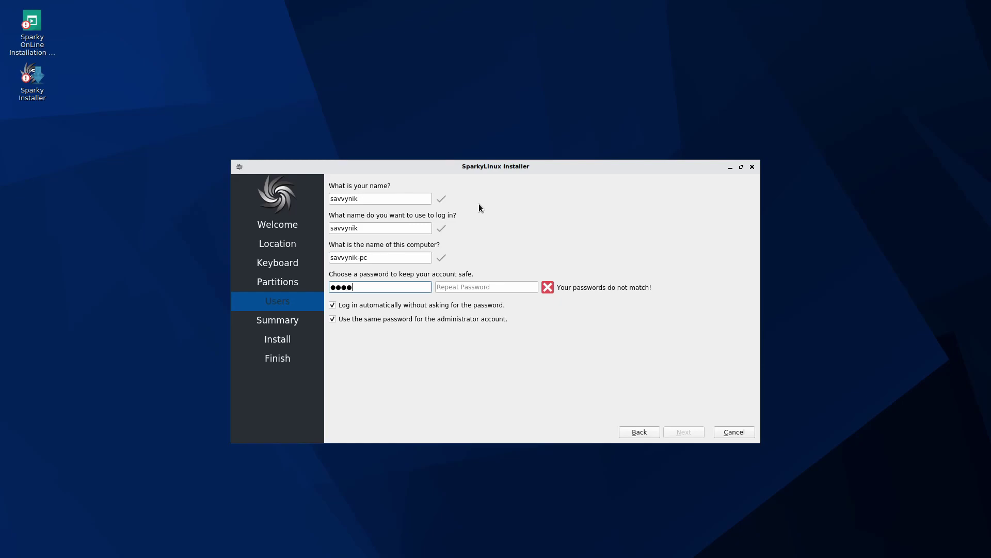
text(****)
key(Tab)
text(********)
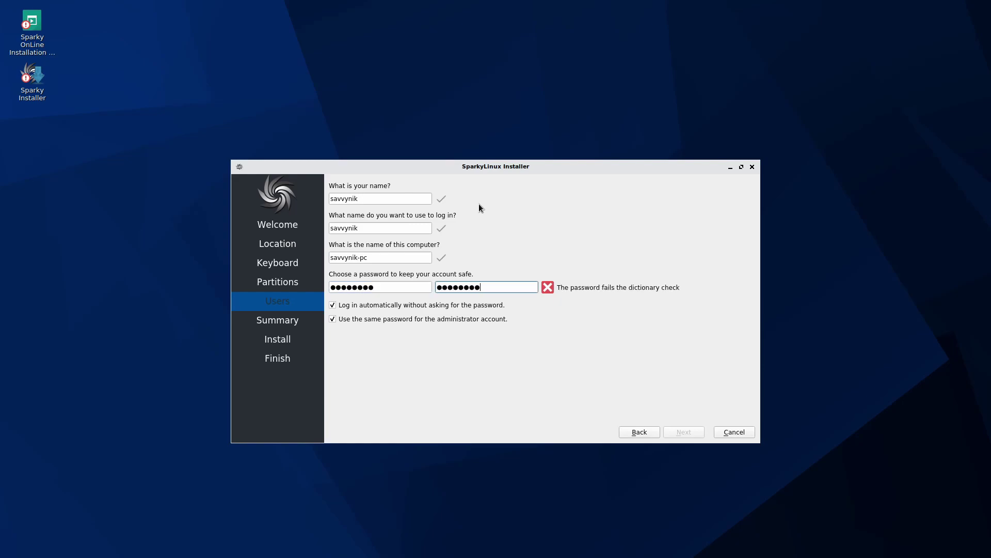
key(Tab)
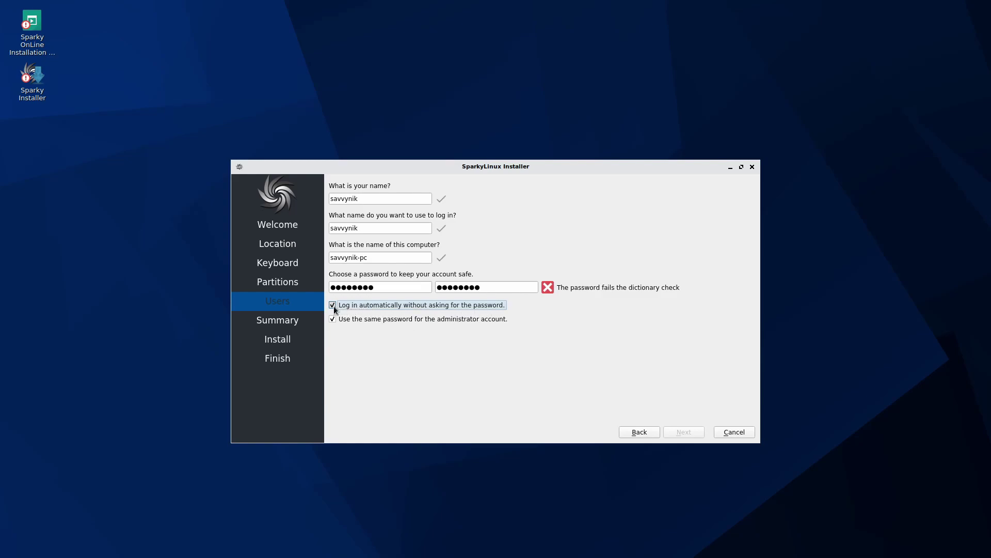
key(Tab)
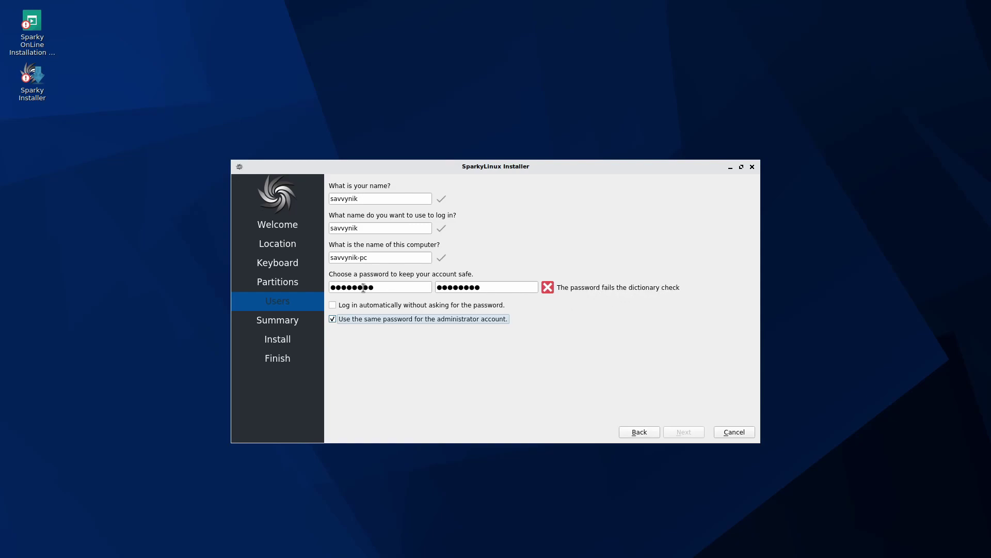
Step: Lengthen the password in both password fields so they match
click(391, 287)
text(****)
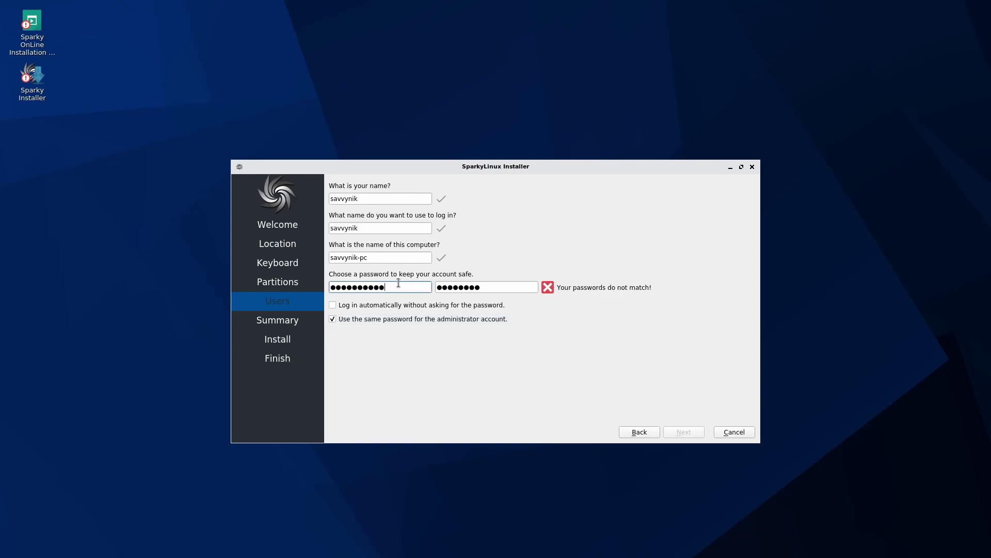
click(516, 286)
text(***)
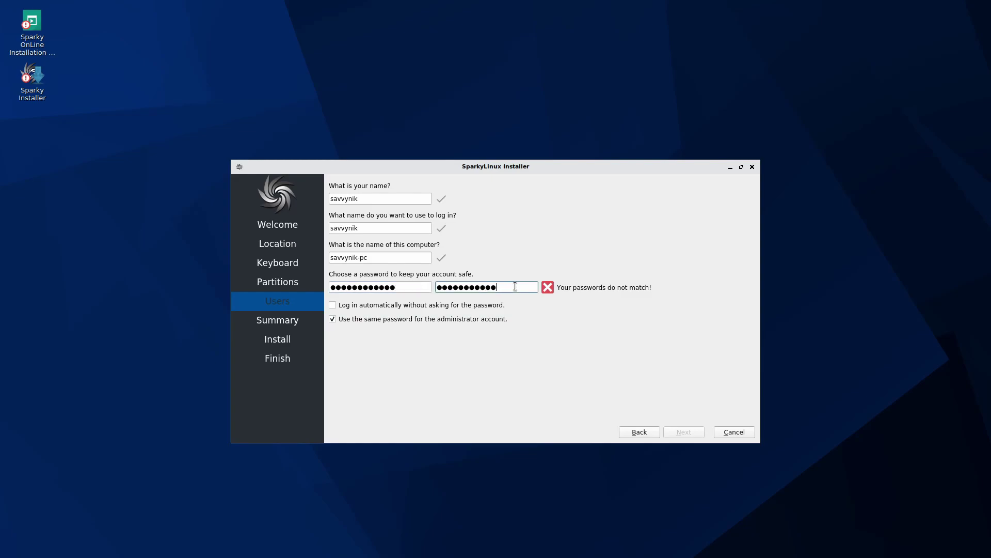
text(*)
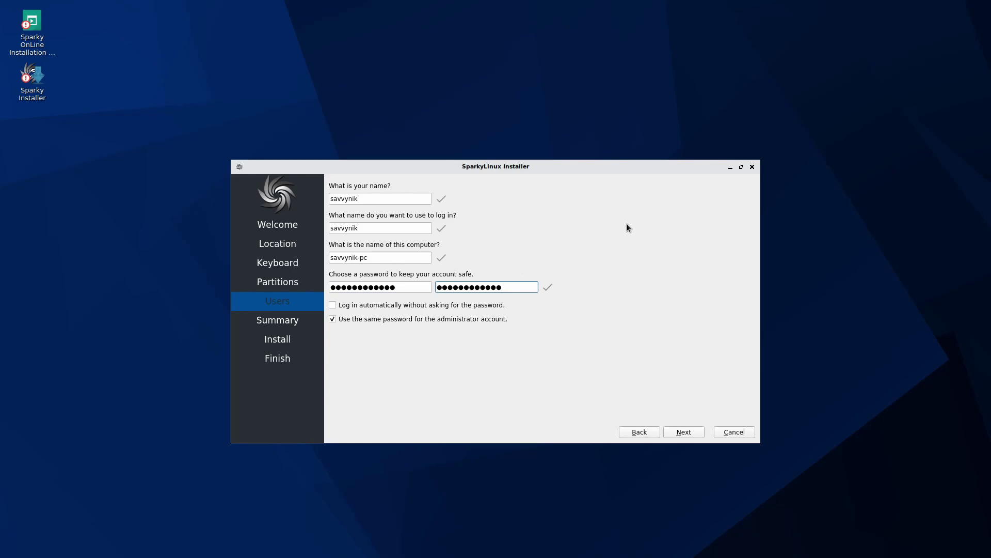
Step: Advance to the Summary page showing Europe/Budapest, English (US) keyboard and erasing /dev/sda
click(684, 432)
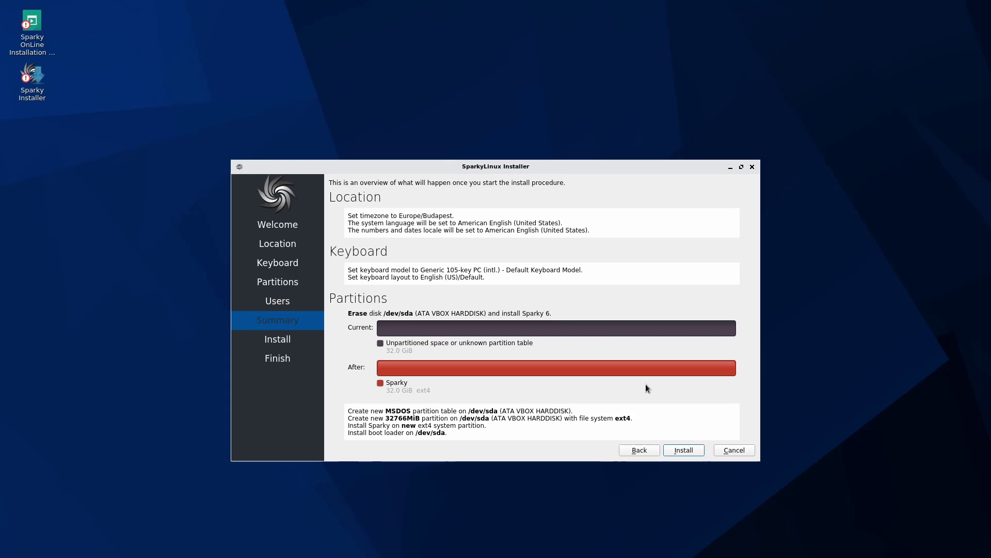
Step: Install SparkyLinux 6 onto /dev/sda and let it run to the All done page
click(683, 450)
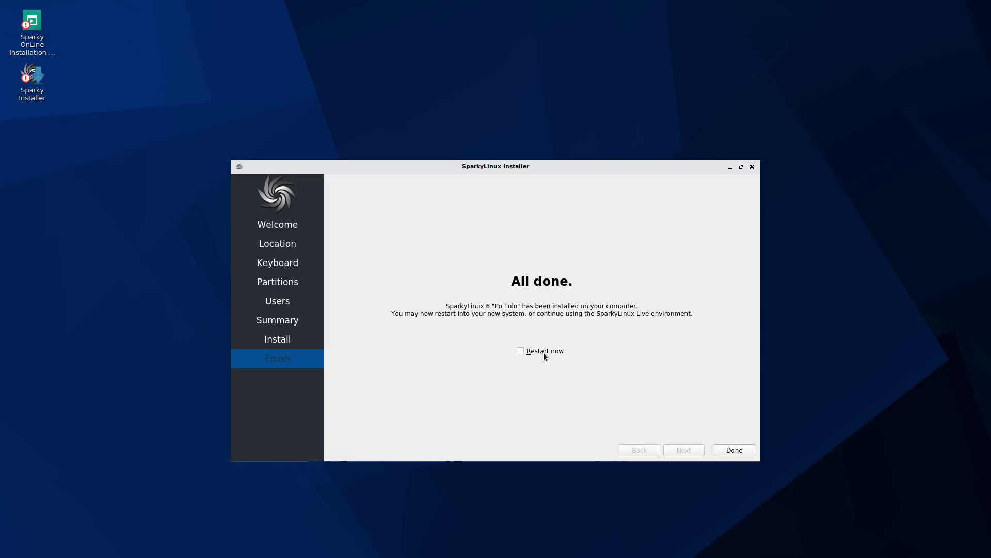
Step: Enable Restart now and close the installer to reboot into the new system
click(520, 351)
click(742, 450)
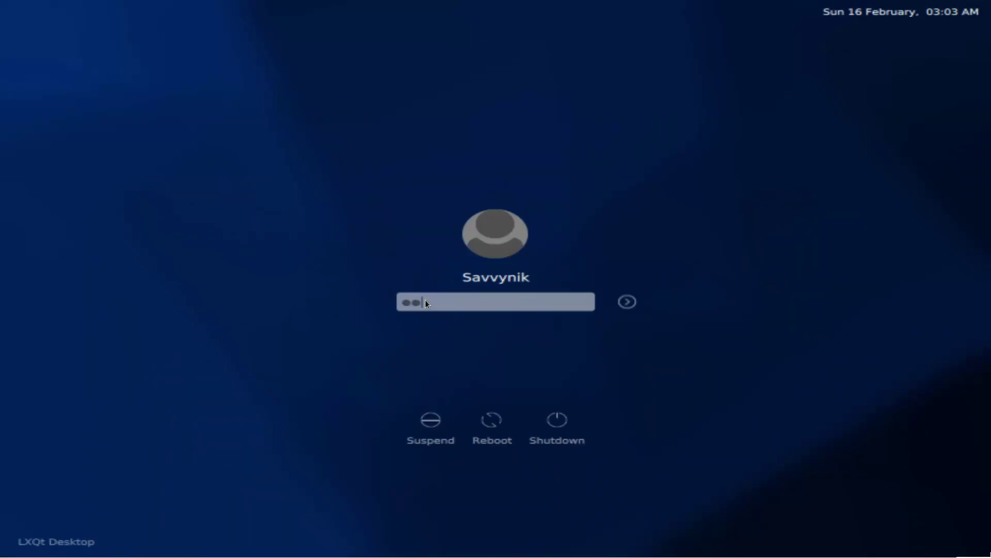
Step: Log into the new LXQt desktop with the account password
text(***)
key(Return)
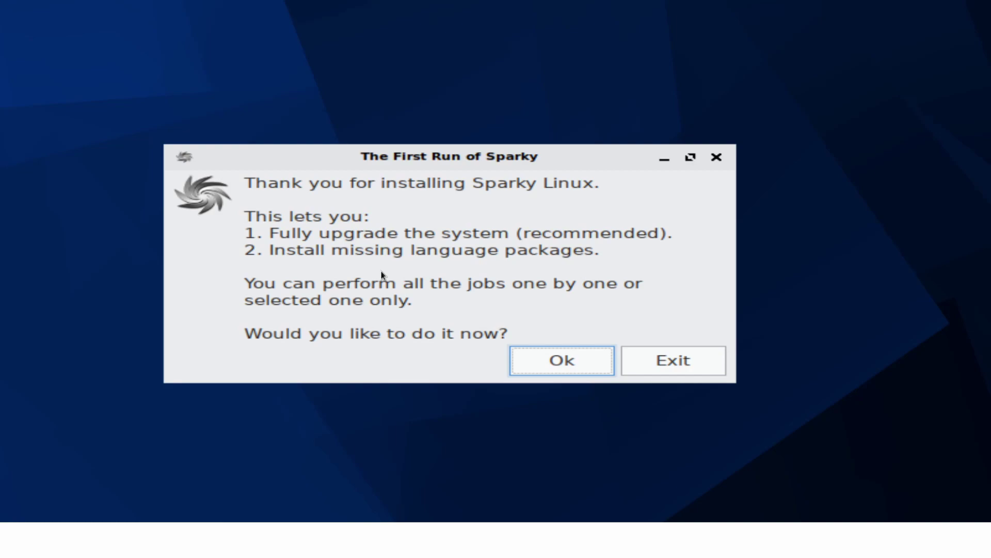
Step: Decline the upgrade and language package jobs, keep the first-run tool, and close the dialog
key(Tab)
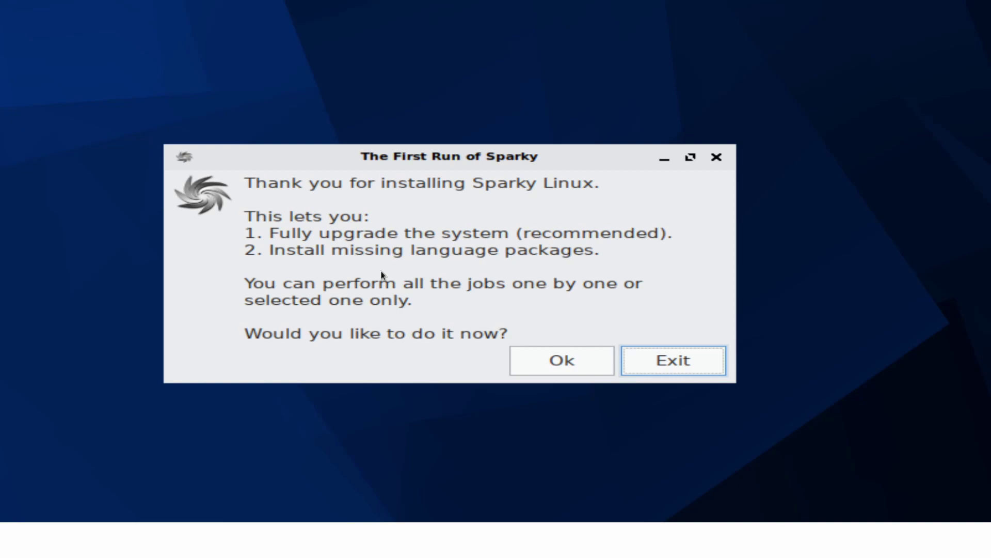
key(Return)
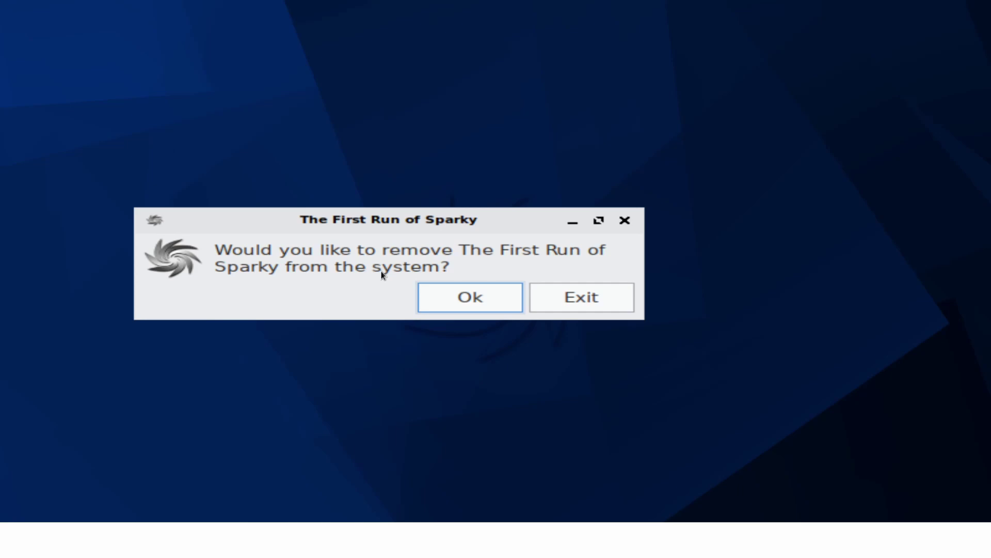
key(Tab)
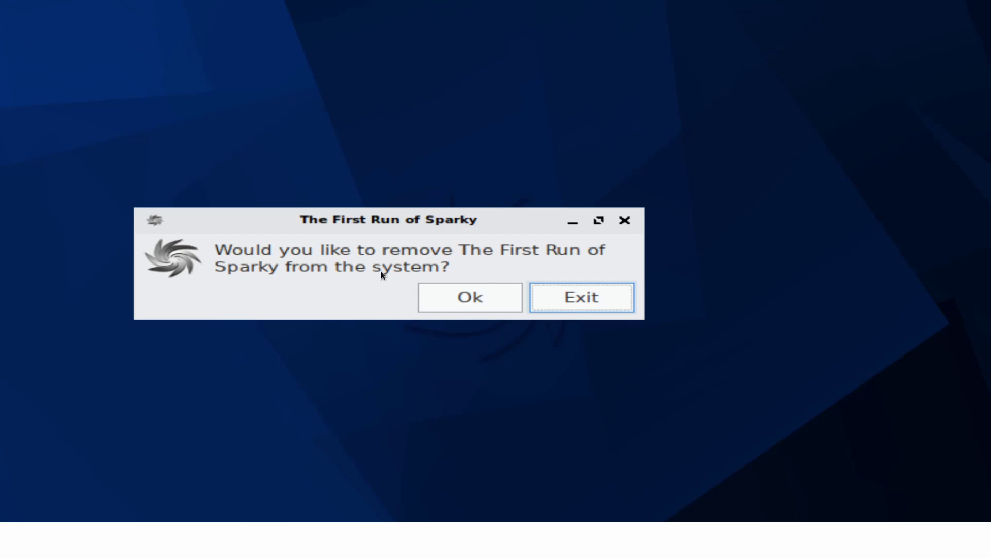
key(Return)
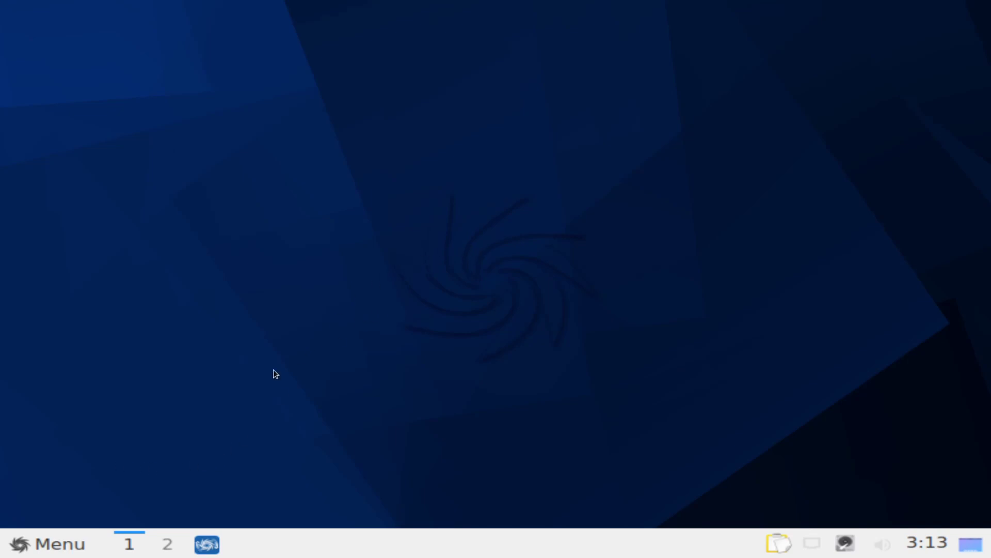
click(75, 545)
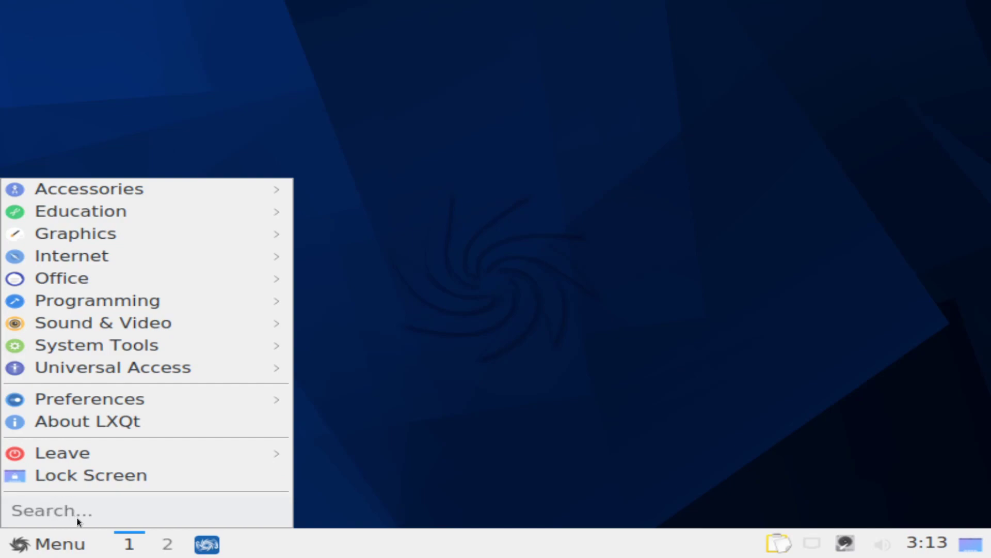
click(76, 517)
text(monit)
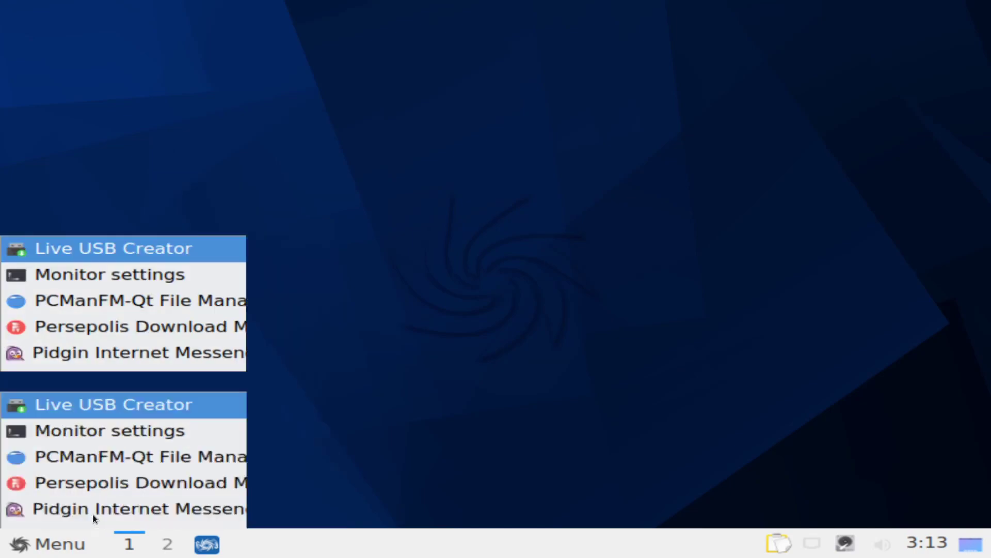
key(BackSpace)
key(BackSpace)
key(BackSpace)
key(BackSpace)
key(BackSpace)
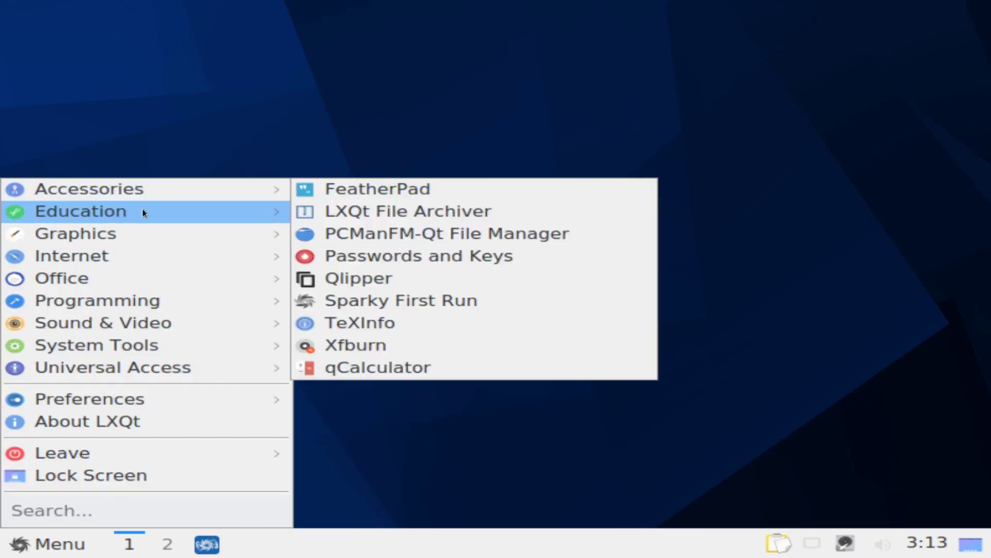
mouse_move(144, 229)
mouse_move(143, 255)
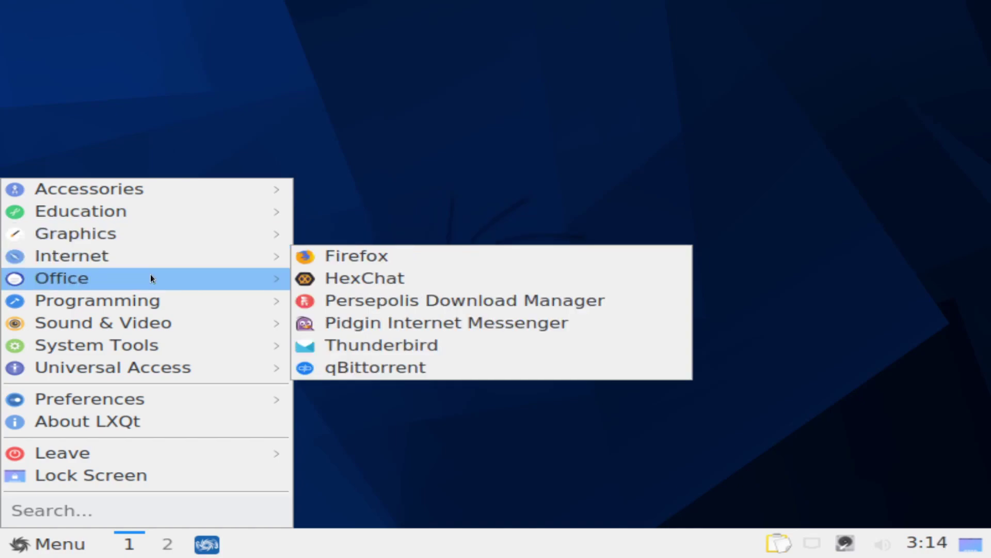
mouse_move(151, 278)
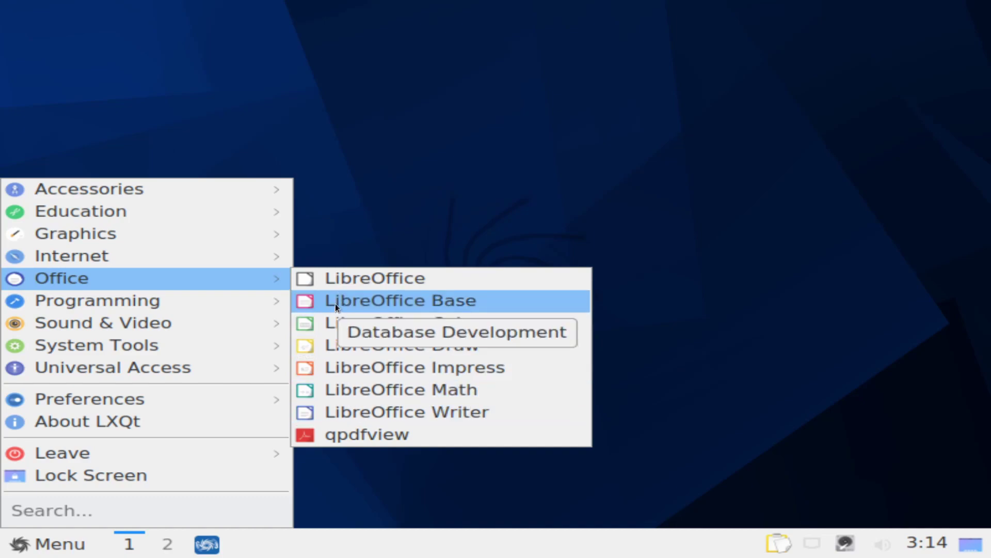
mouse_move(224, 454)
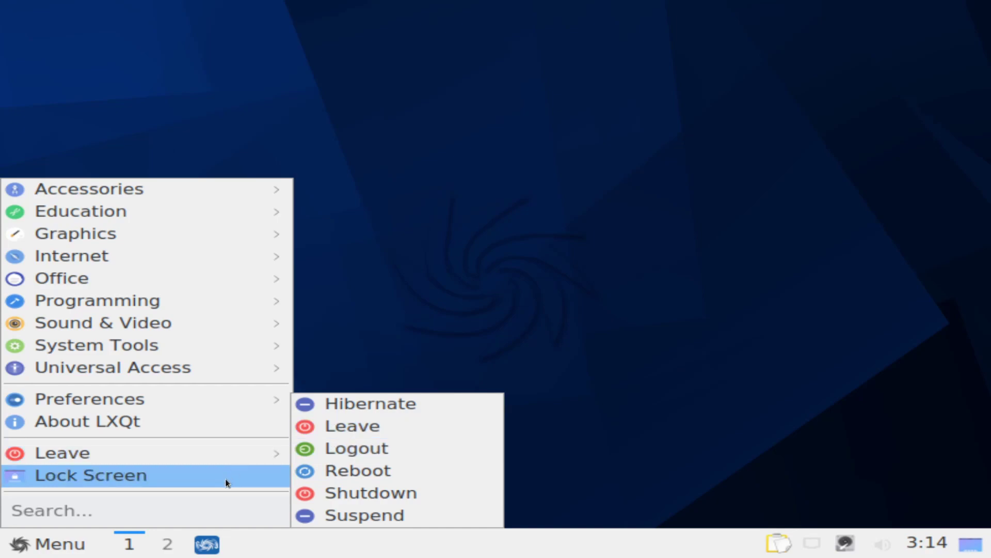
click(398, 394)
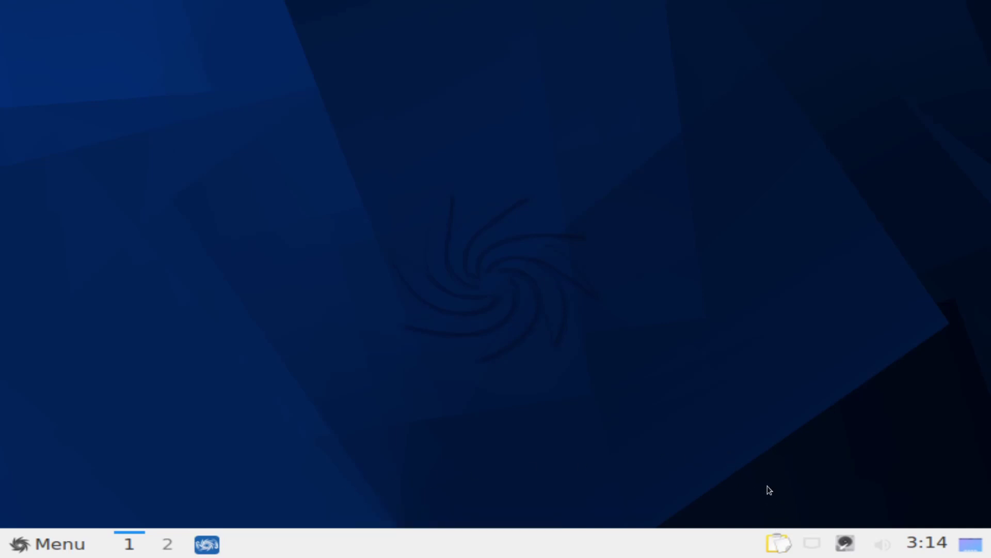
click(779, 544)
click(780, 545)
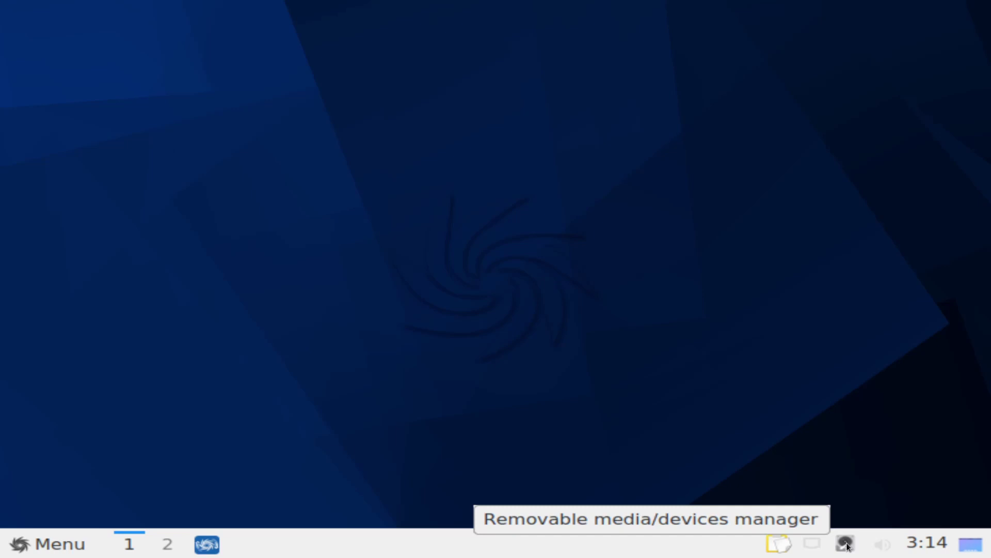
click(876, 545)
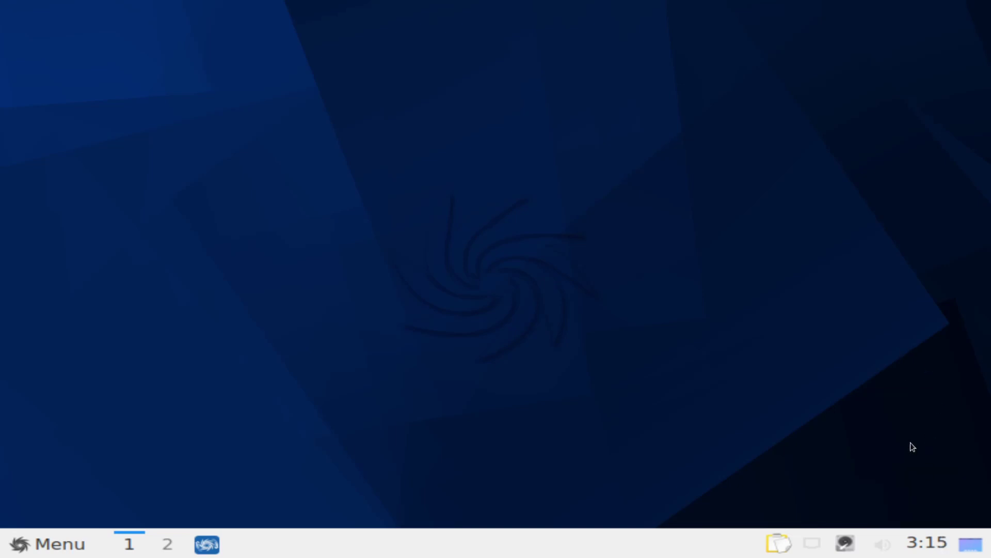